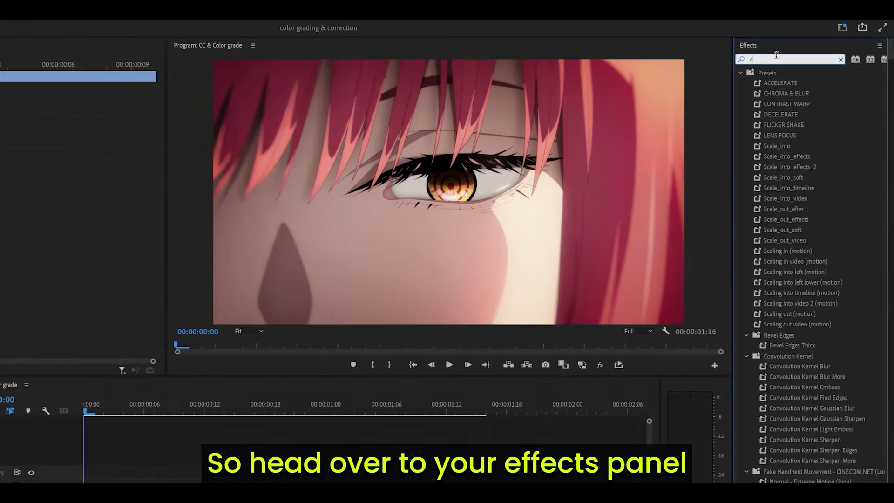
Find the Color Balance (HLS) effect by searching for "color balance" and apply it to the clip.
{"action": "type", "text": "color balance"}
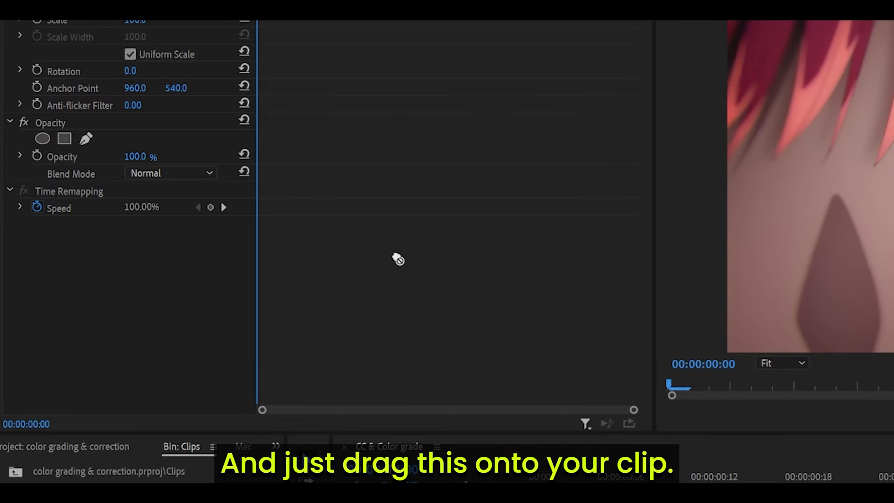
{"action": "left_click_drag", "start_coordinate": [399, 255], "coordinate": [65, 239]}
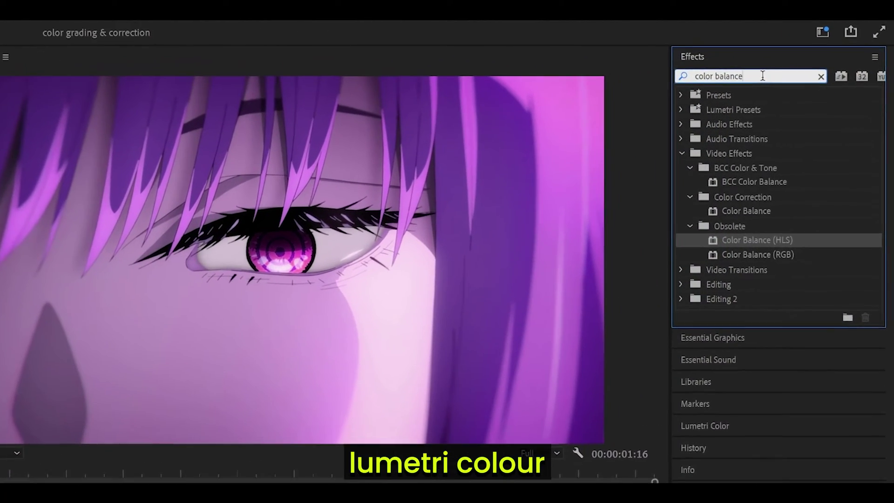
Search the effects for Lumetri Color and open the Lumetri Color controls for the clip.
{"action": "left_click_drag", "start_coordinate": [804, 57], "coordinate": [717, 57]}
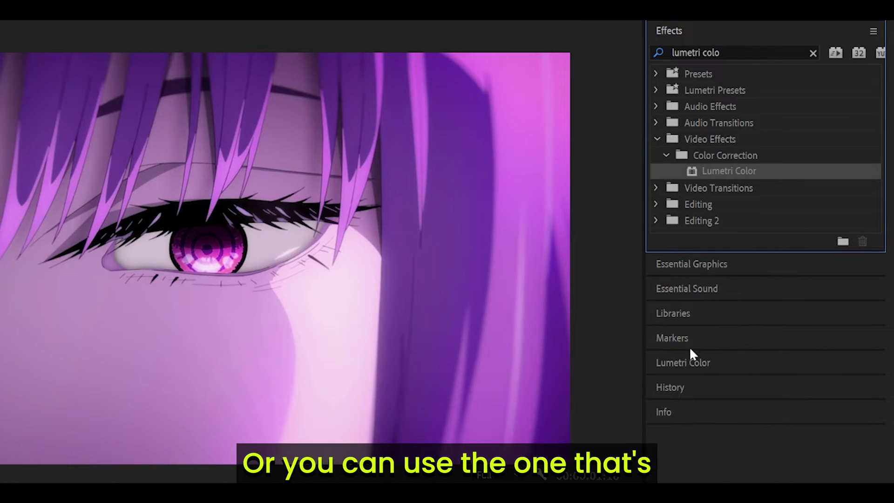
{"action": "left_click", "coordinate": [700, 362]}
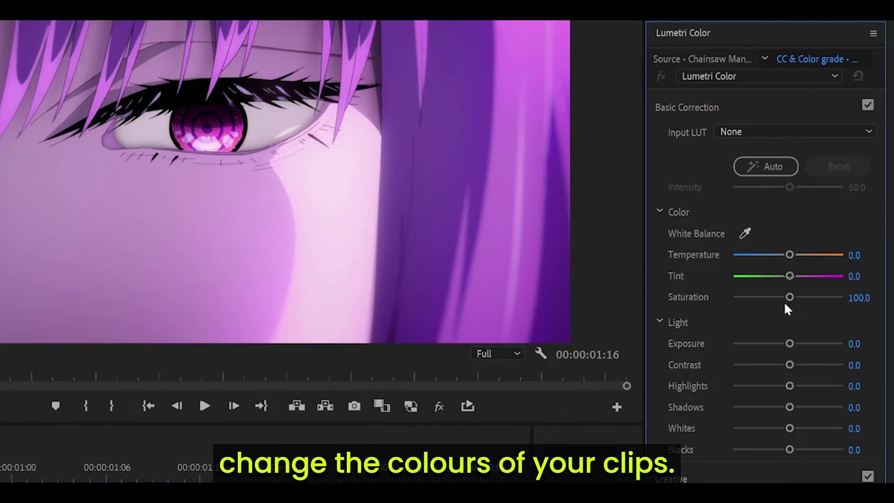
Raise the clip's Lumetri Temperature to 100 and switch the Color Balance (HLS) effect back on.
{"action": "left_click", "coordinate": [789, 255]}
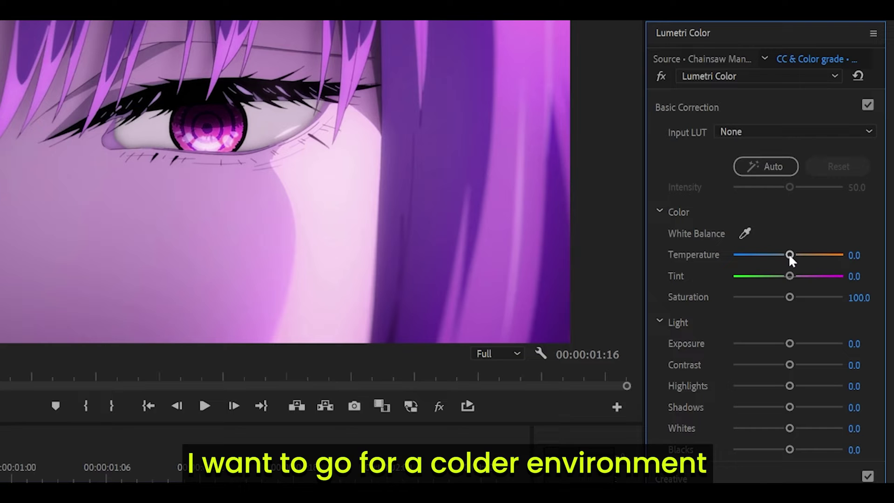
{"action": "mouse_move", "coordinate": [789, 256]}
{"action": "left_mouse_down"}
{"action": "mouse_move", "coordinate": [729, 255]}
{"action": "mouse_move", "coordinate": [793, 256]}
{"action": "left_mouse_up"}
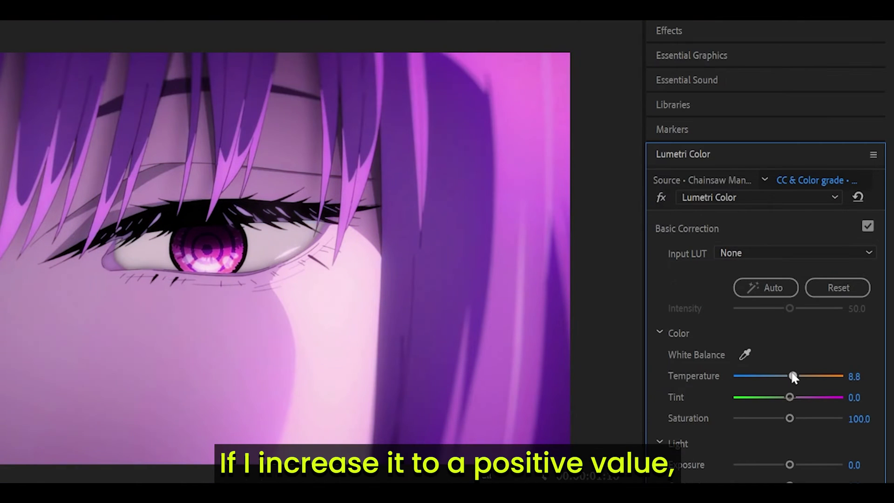
{"action": "left_click_drag", "start_coordinate": [793, 377], "coordinate": [845, 380]}
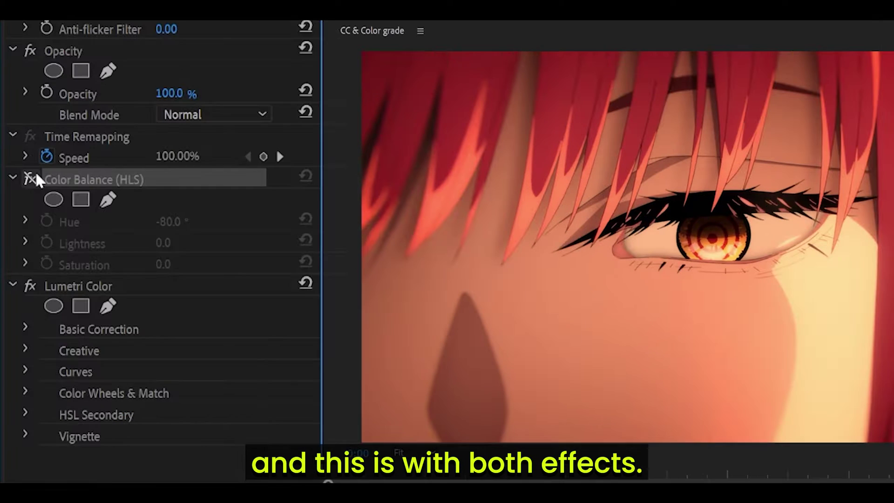
{"action": "left_click", "coordinate": [36, 176]}
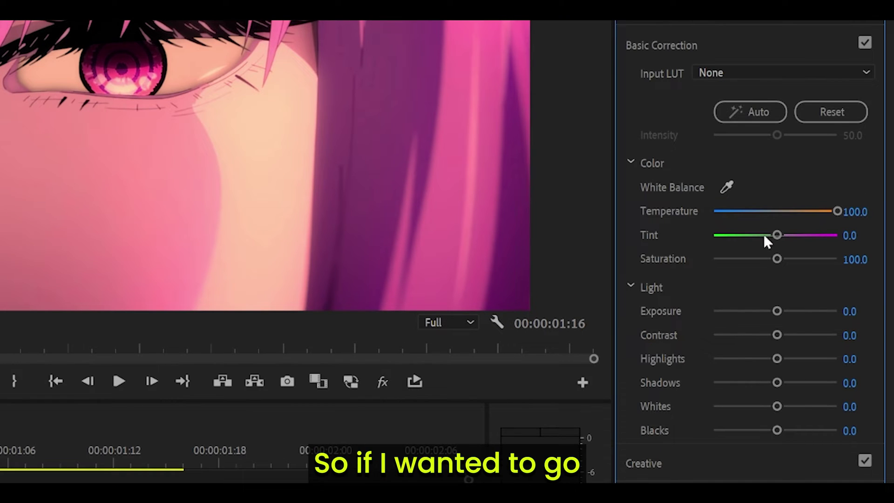
Try a greener Tint of about -77.9 in Basic Correction and return it to 0.
{"action": "left_click_drag", "start_coordinate": [776, 235], "coordinate": [725, 239]}
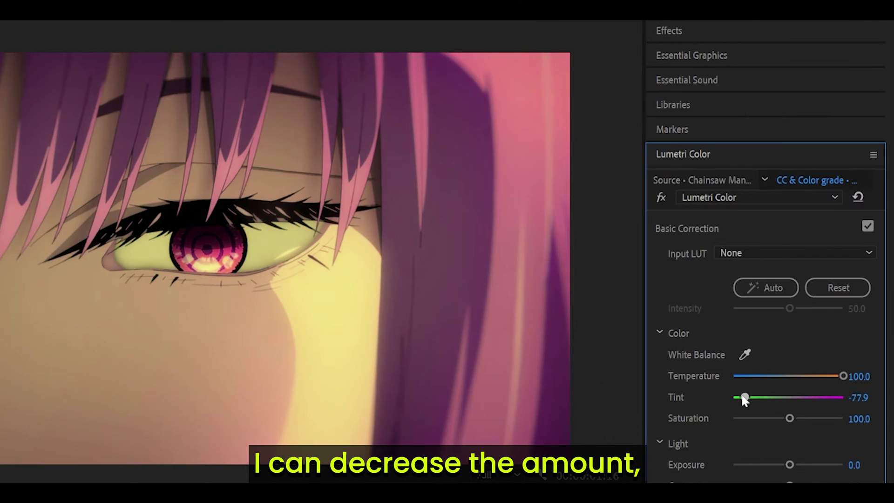
{"action": "mouse_move", "coordinate": [744, 400]}
{"action": "left_mouse_down"}
{"action": "mouse_move", "coordinate": [736, 400]}
{"action": "mouse_move", "coordinate": [757, 397]}
{"action": "left_mouse_up"}
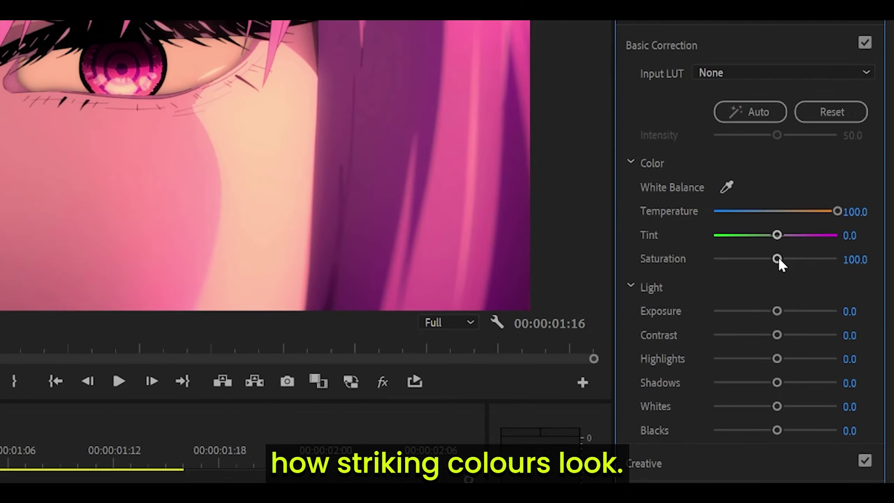
Try the Saturation at its extremes of 200 and 0, and restore it to 100.
{"action": "left_click_drag", "start_coordinate": [778, 257], "coordinate": [878, 259]}
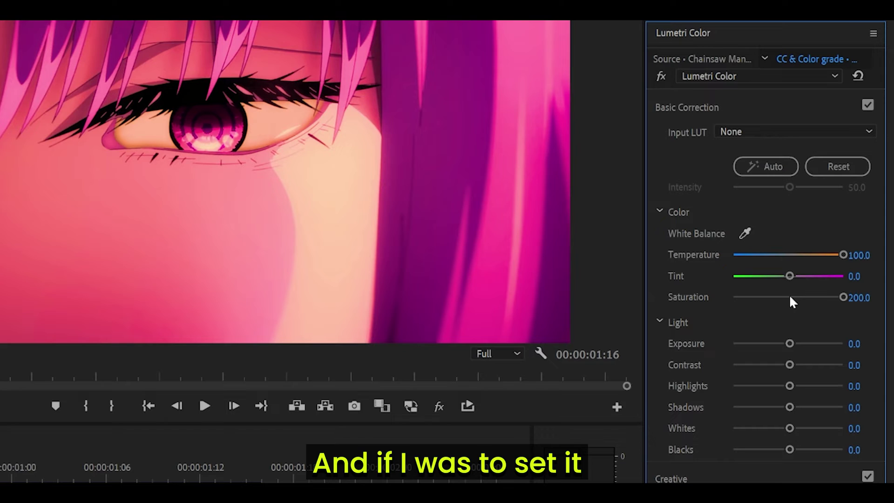
{"action": "left_click_drag", "start_coordinate": [790, 297], "coordinate": [715, 298]}
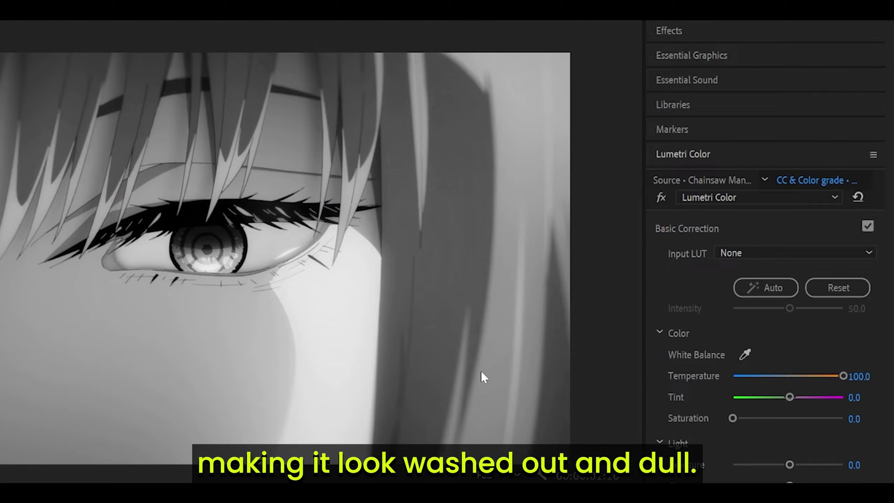
{"action": "left_click_drag", "start_coordinate": [732, 419], "coordinate": [790, 418]}
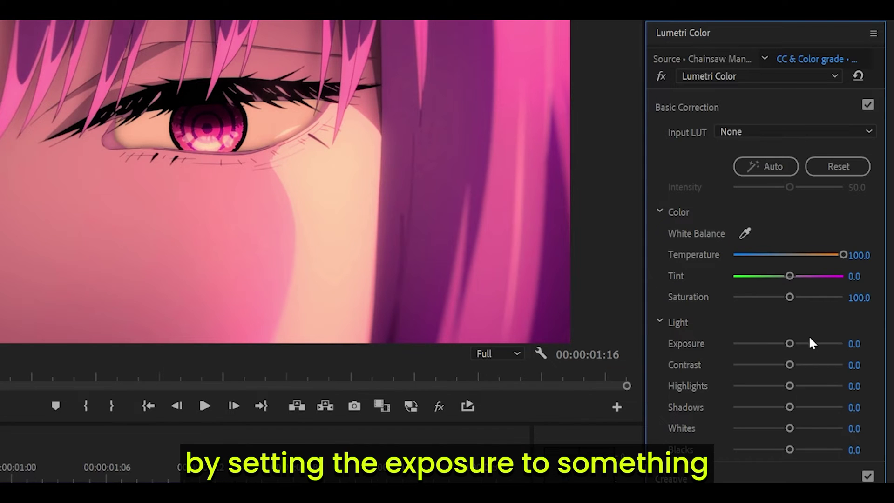
Set the Exposure in the Light settings to 1.
{"action": "left_click", "coordinate": [862, 344]}
{"action": "type", "text": "1"}
{"action": "key", "text": "Return"}
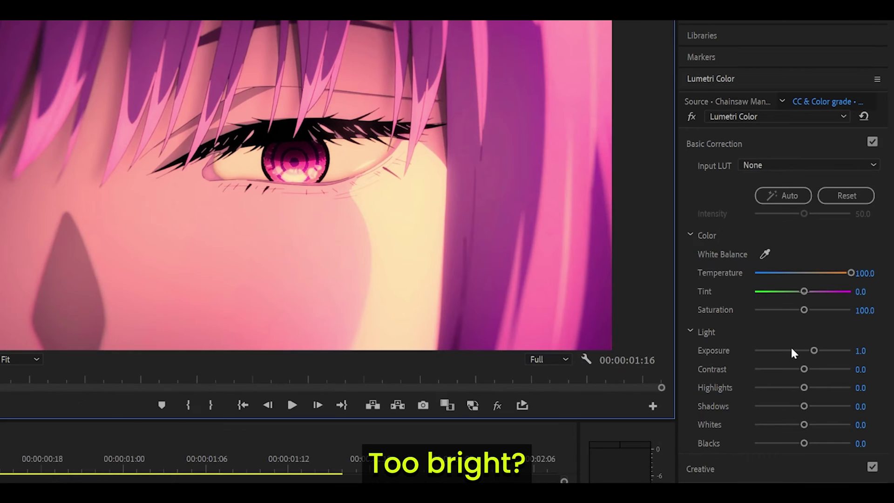
{"action": "left_click", "coordinate": [789, 353]}
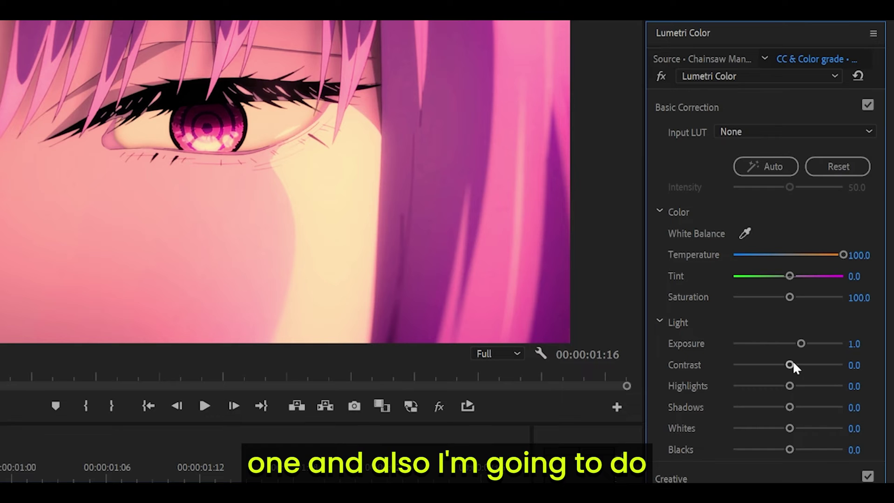
Try the Contrast at 100 and -100, and settle it at 50.
{"action": "left_click_drag", "start_coordinate": [790, 366], "coordinate": [858, 365]}
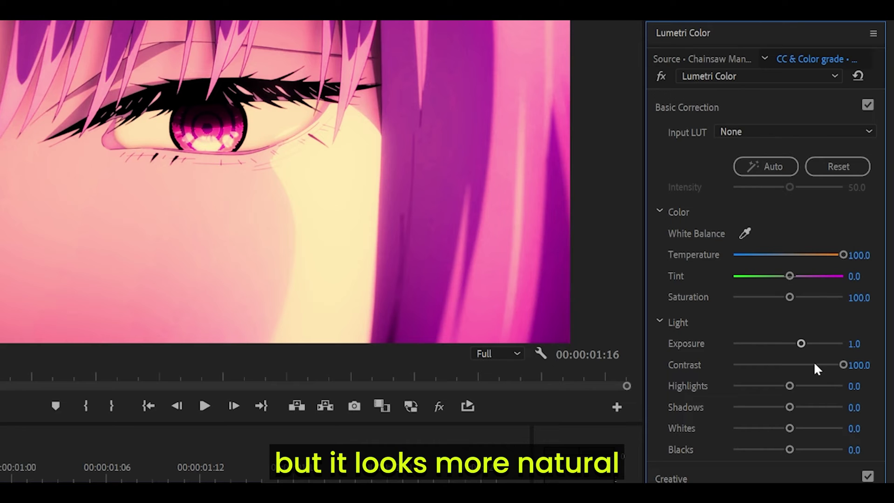
{"action": "left_click_drag", "start_coordinate": [843, 365], "coordinate": [656, 330]}
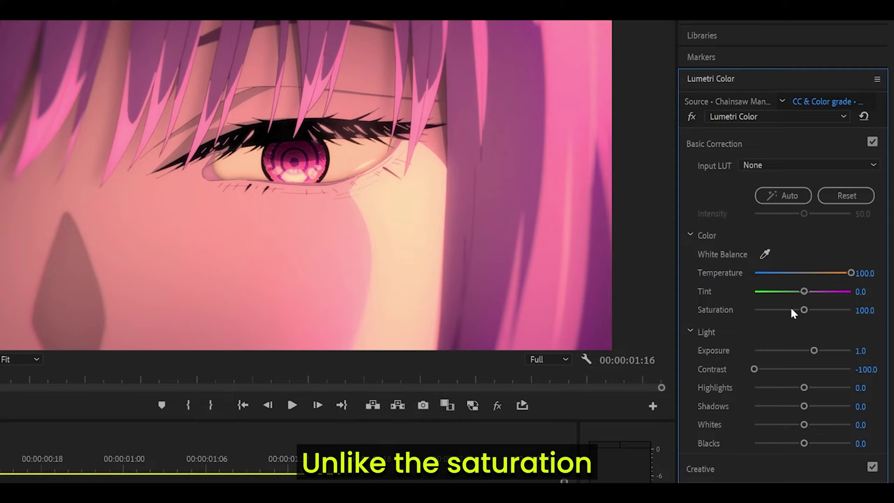
{"action": "left_click_drag", "start_coordinate": [794, 314], "coordinate": [735, 313]}
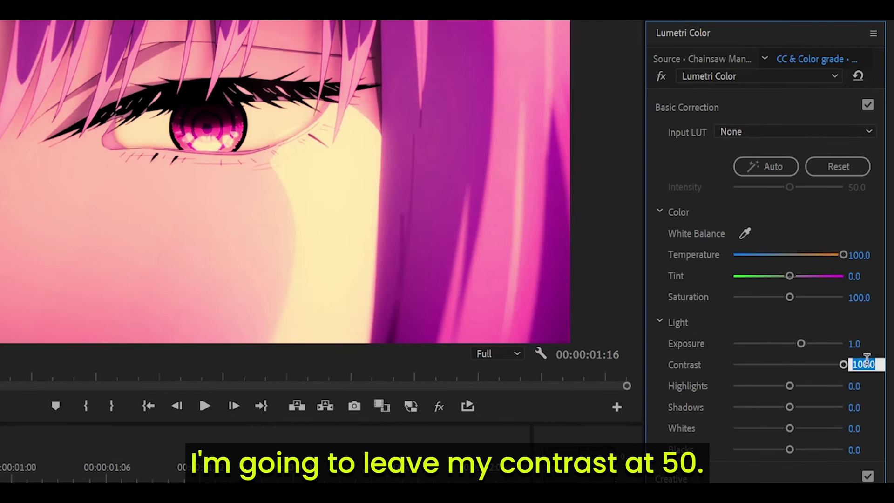
{"action": "type", "text": "50"}
{"action": "key", "text": "Return"}
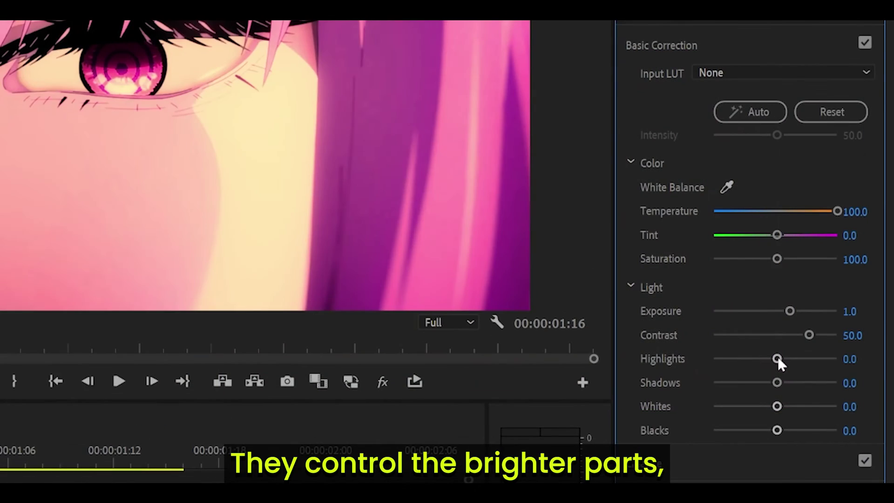
Lower the Highlights to about -82.4 and set the Shadows to -50.
{"action": "left_click_drag", "start_coordinate": [893, 446], "coordinate": [893, 447]}
{"action": "left_click_drag", "start_coordinate": [733, 358], "coordinate": [715, 357]}
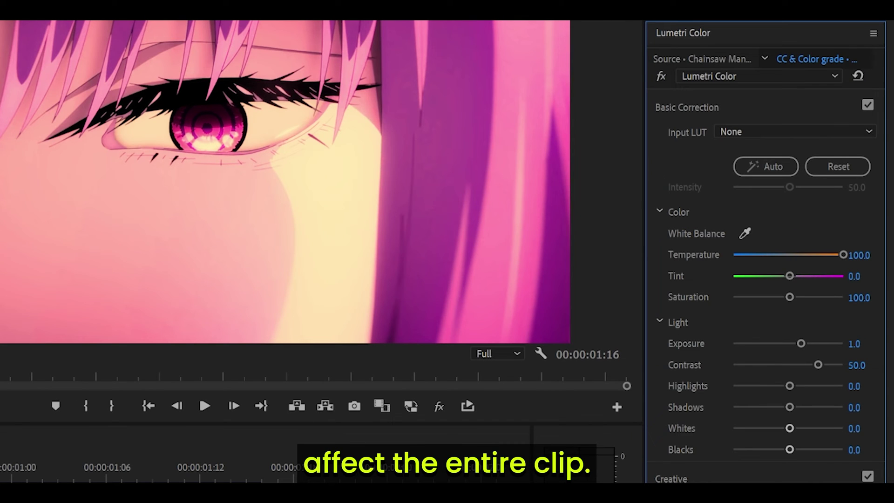
{"action": "mouse_move", "coordinate": [789, 386]}
{"action": "left_mouse_down"}
{"action": "mouse_move", "coordinate": [767, 389]}
{"action": "mouse_move", "coordinate": [798, 388]}
{"action": "mouse_move", "coordinate": [782, 388]}
{"action": "left_mouse_up"}
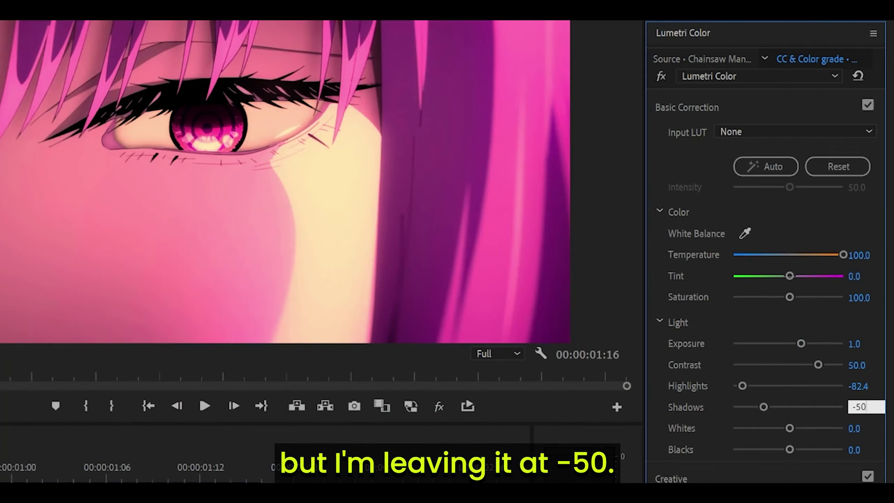
{"action": "key", "text": "Return"}
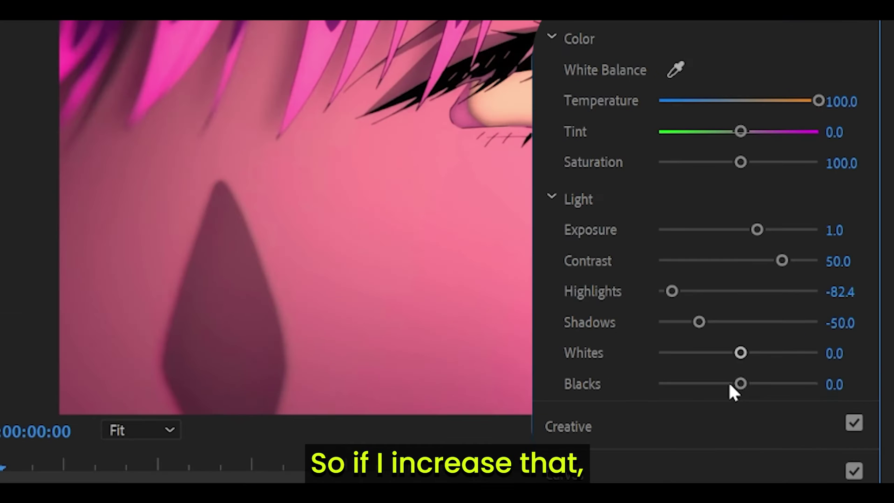
Try lowering the Blacks to -100 and return them to 0.
{"action": "left_click_drag", "start_coordinate": [740, 385], "coordinate": [629, 384]}
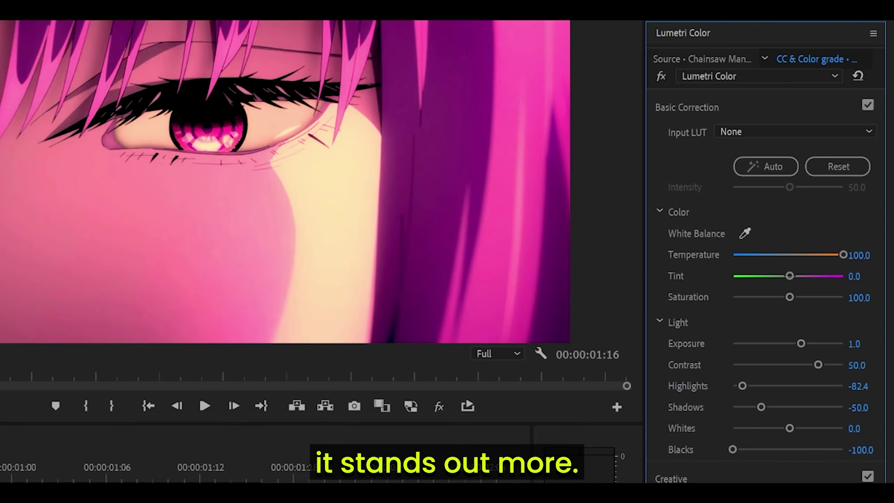
{"action": "left_click_drag", "start_coordinate": [732, 449], "coordinate": [791, 449]}
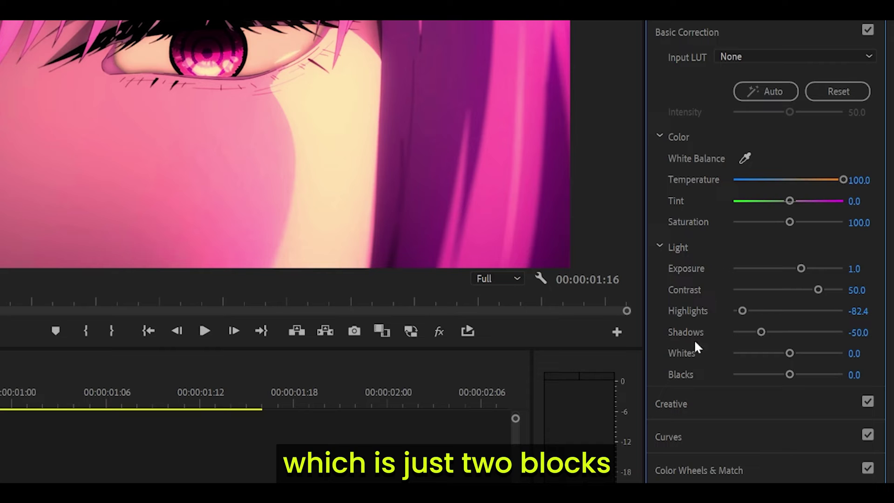
Expand the Curves section and look through the red, green, blue and white RGB curves.
{"action": "left_click", "coordinate": [679, 435]}
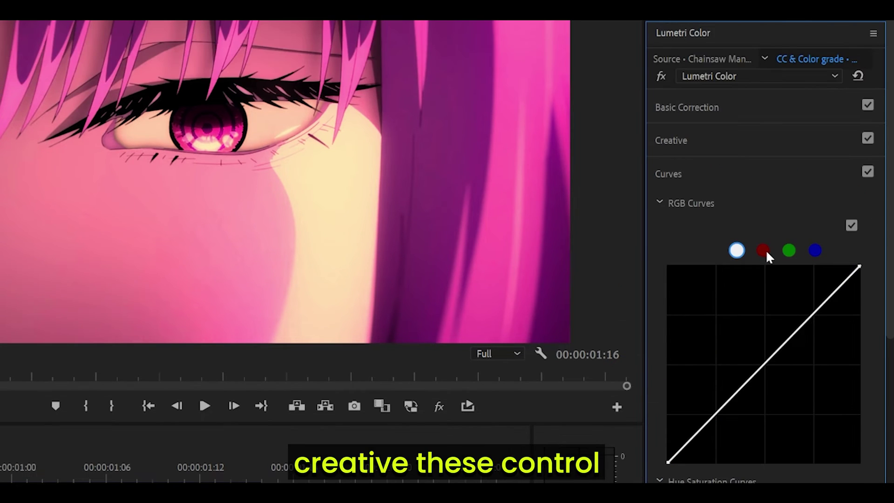
{"action": "left_click", "coordinate": [764, 251]}
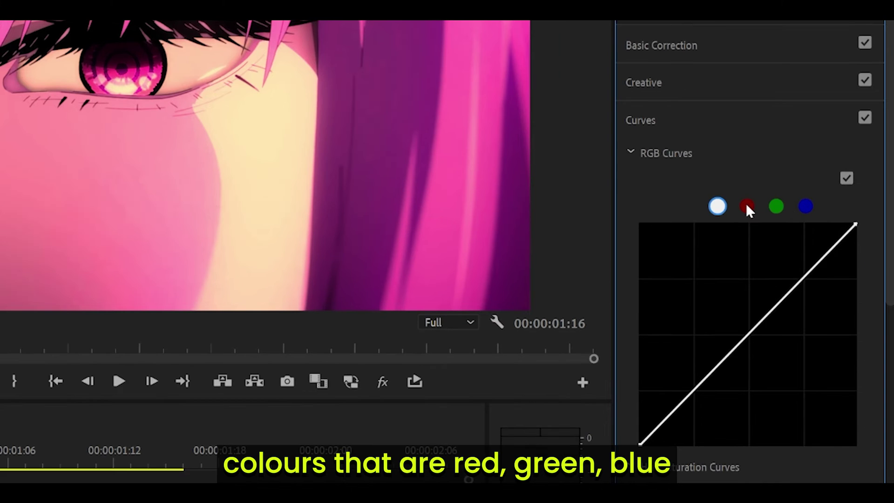
{"action": "left_click", "coordinate": [763, 251]}
{"action": "left_click", "coordinate": [775, 207]}
{"action": "left_click", "coordinate": [804, 206]}
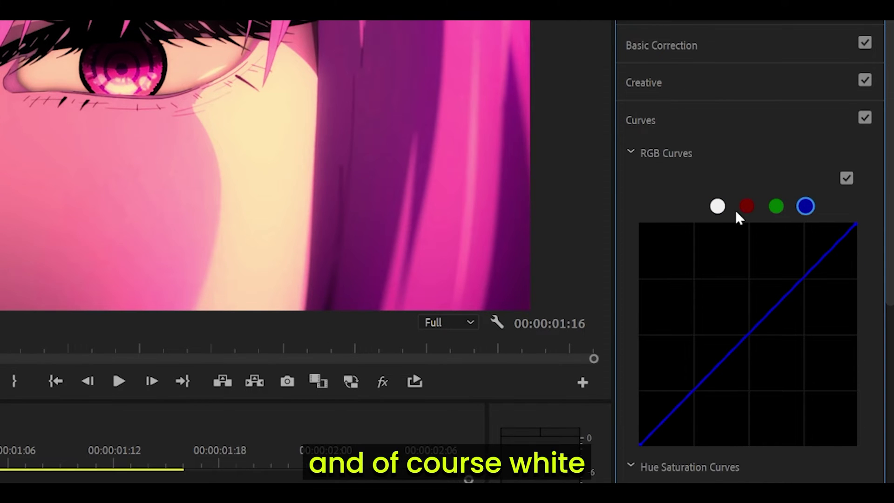
{"action": "left_click", "coordinate": [719, 209]}
Try out the end points and extra control points on the white RGB curve.
{"action": "left_click_drag", "start_coordinate": [856, 225], "coordinate": [865, 284]}
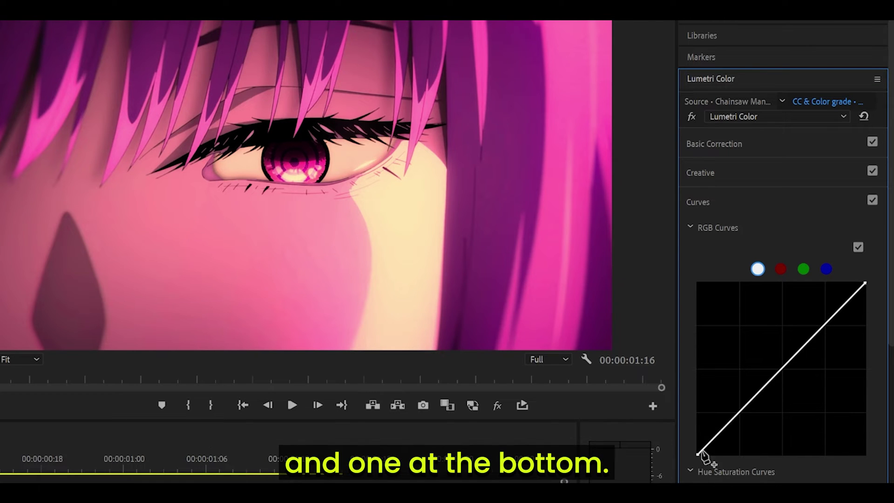
{"action": "left_click", "coordinate": [737, 346]}
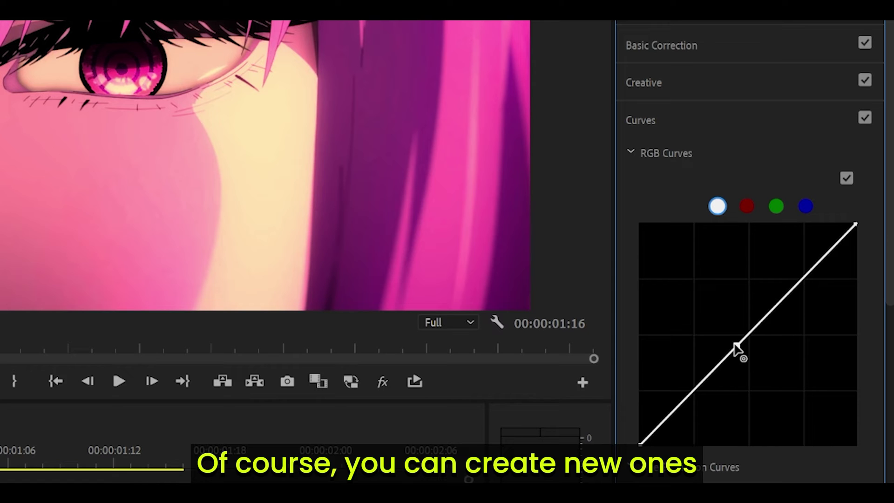
{"action": "left_click", "coordinate": [798, 283]}
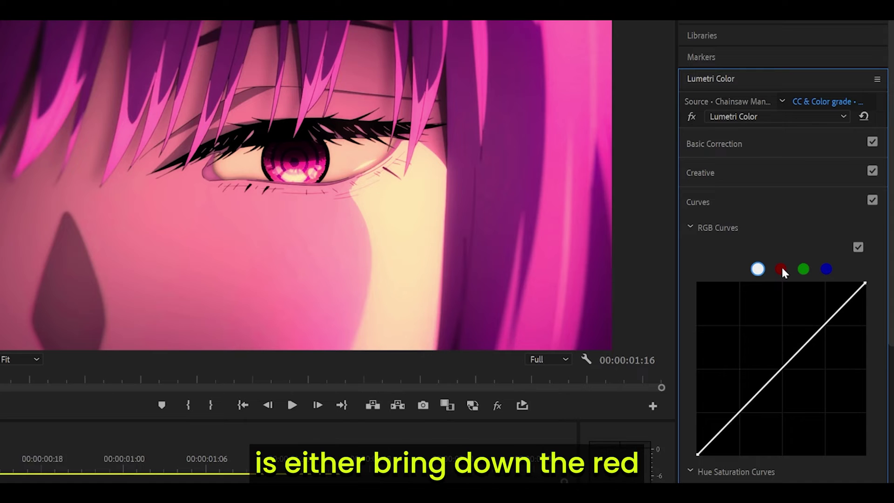
Raise the blue RGB curve by moving its upper end point inward to about three quarters of the graph's width.
{"action": "left_click", "coordinate": [782, 267]}
{"action": "left_click", "coordinate": [804, 269]}
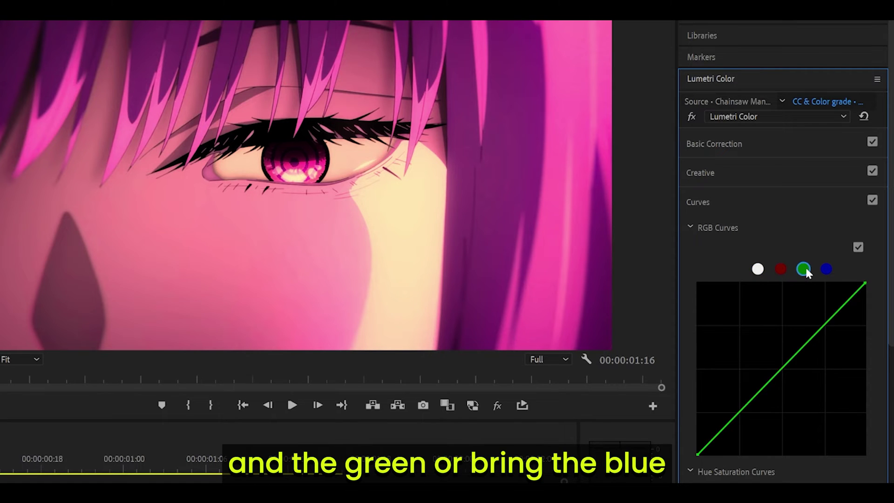
{"action": "left_click", "coordinate": [826, 269]}
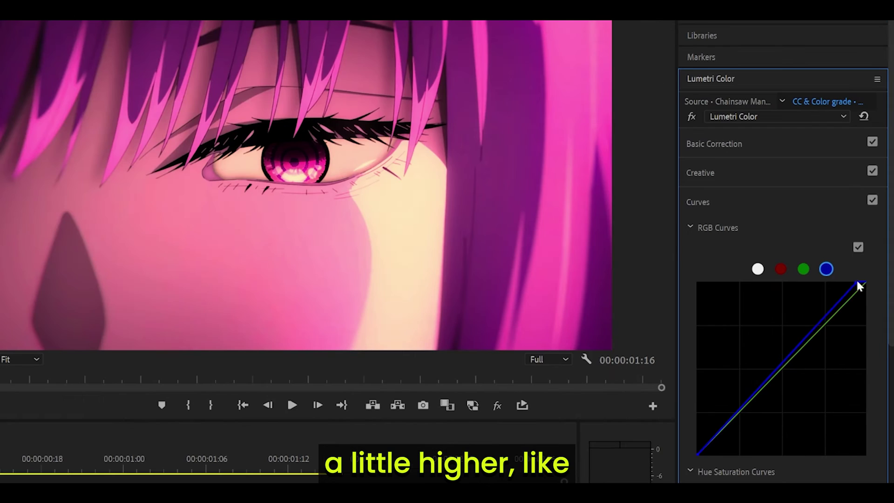
{"action": "left_click_drag", "start_coordinate": [855, 224], "coordinate": [804, 214]}
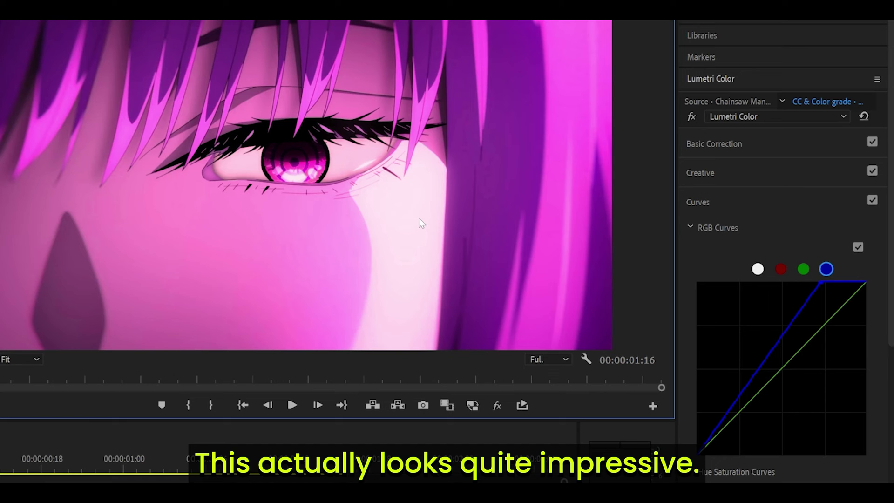
Compare the graded clip with the original by bypassing all effects in the preview and re-enabling them.
{"action": "left_click", "coordinate": [497, 406]}
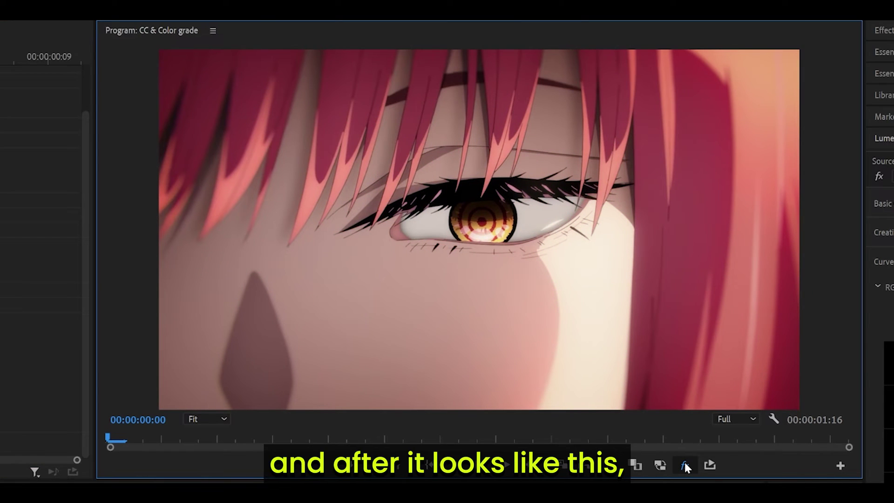
{"action": "left_click", "coordinate": [684, 465]}
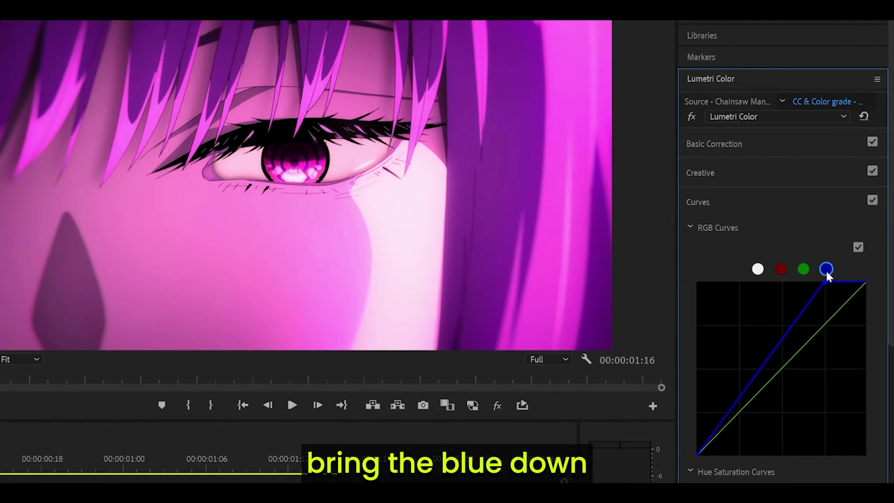
Try lowering the upper end point of the blue RGB curve, look at the green and red curves, and return blue to its diagonal.
{"action": "left_click_drag", "start_coordinate": [826, 270], "coordinate": [884, 330]}
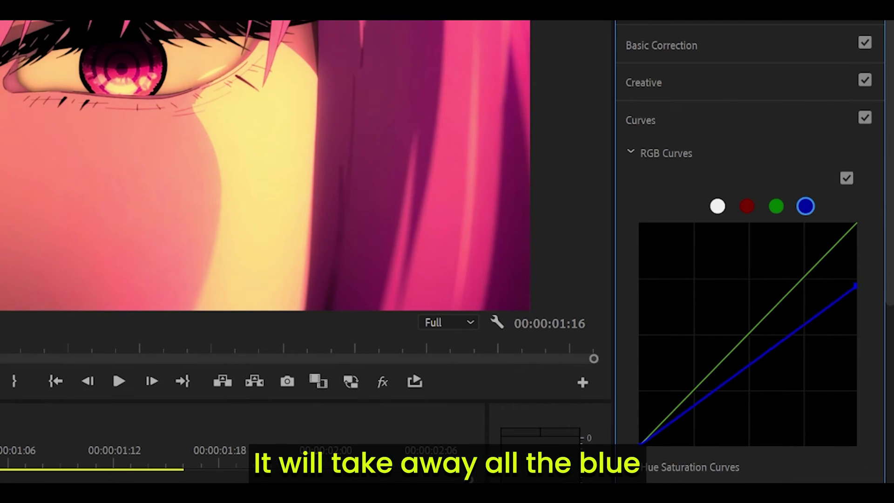
{"action": "left_click", "coordinate": [777, 206]}
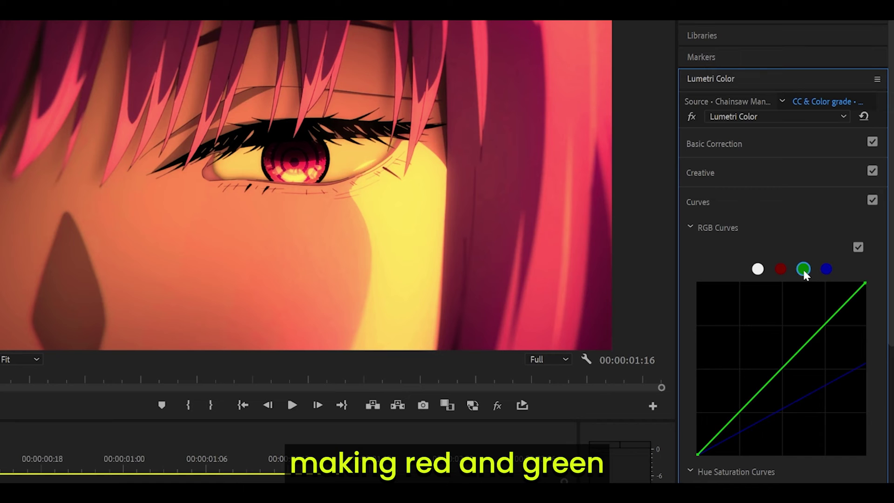
{"action": "left_click", "coordinate": [747, 207]}
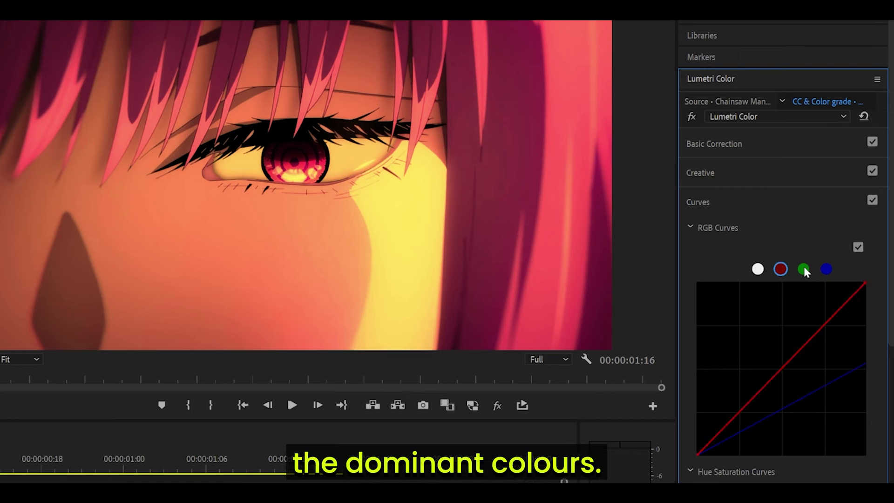
{"action": "left_click", "coordinate": [827, 269]}
{"action": "left_click_drag", "start_coordinate": [866, 363], "coordinate": [877, 274]}
Try raising the red RGB curve by moving its upper end point inward to about 60% of the graph's width.
{"action": "left_click", "coordinate": [781, 268]}
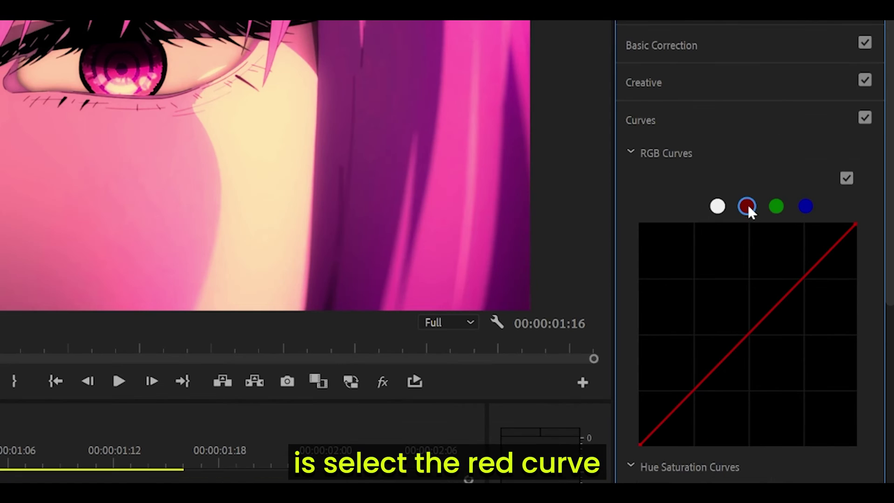
{"action": "left_click_drag", "start_coordinate": [855, 225], "coordinate": [695, 208]}
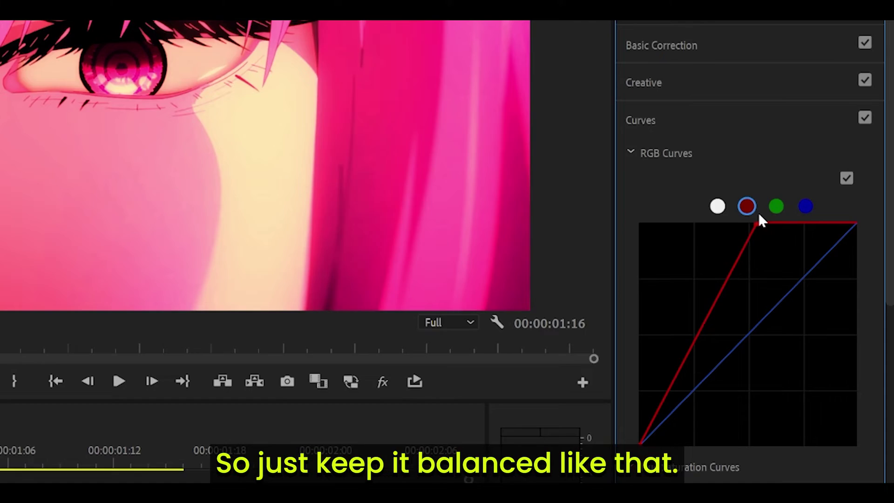
{"action": "left_click_drag", "start_coordinate": [758, 215], "coordinate": [766, 215]}
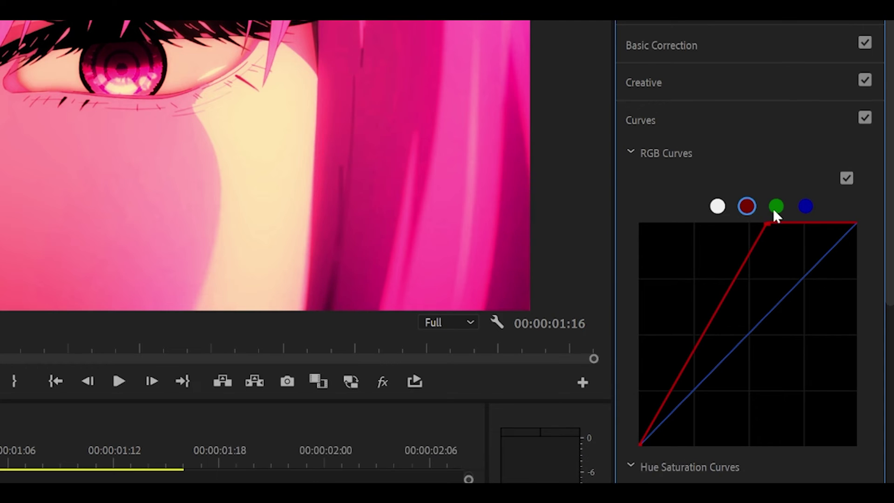
Try lowering the upper end points of the green and blue RGB curves to about two thirds of the graph's height.
{"action": "left_click", "coordinate": [776, 206]}
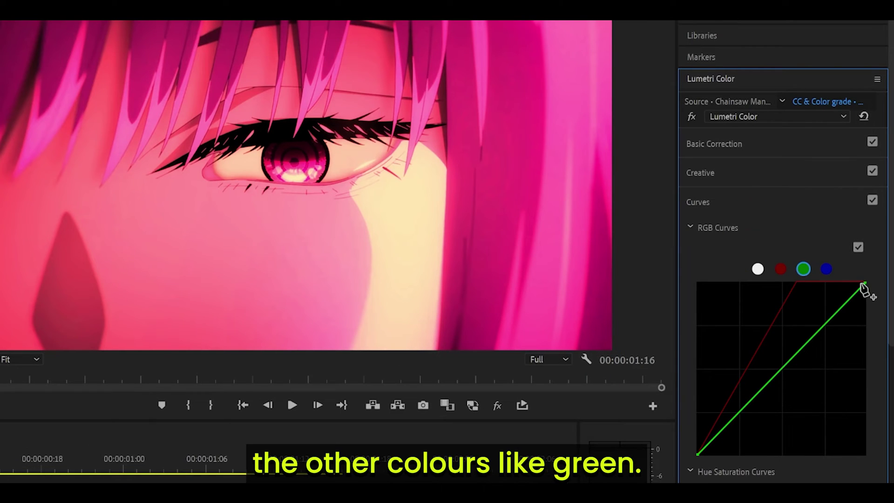
{"action": "left_click_drag", "start_coordinate": [865, 284], "coordinate": [880, 347]}
{"action": "left_click", "coordinate": [827, 269]}
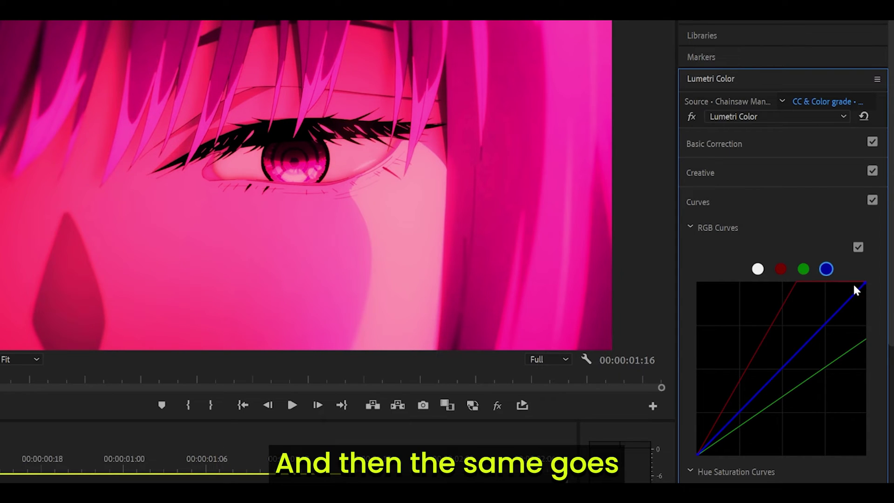
{"action": "left_click_drag", "start_coordinate": [865, 288], "coordinate": [880, 332]}
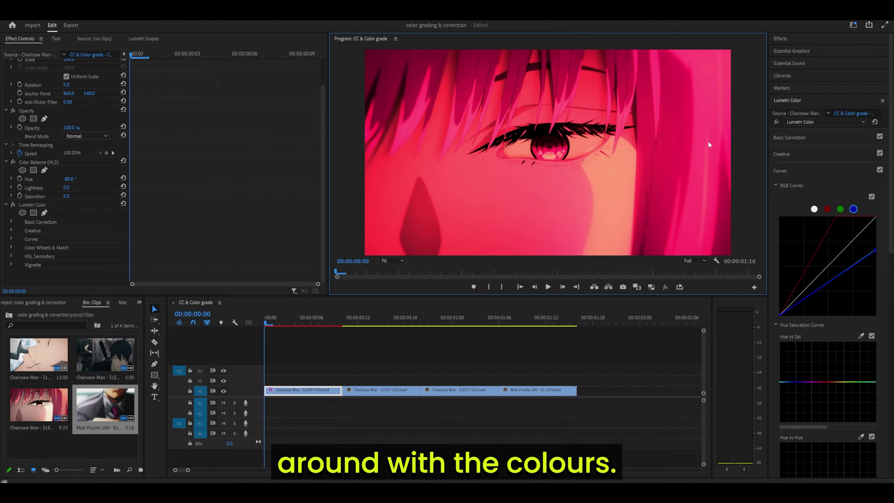
Return the altered color curves to straight diagonals.
{"action": "left_click", "coordinate": [840, 209]}
{"action": "left_click_drag", "start_coordinate": [876, 252], "coordinate": [880, 209]}
{"action": "left_click", "coordinate": [853, 209]}
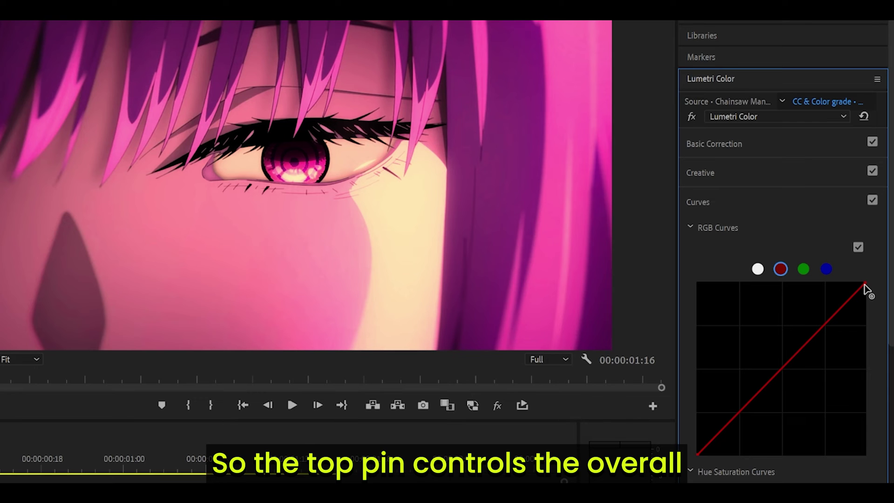
Try out the upper and lower end points of the red RGB curve and the lower end point of the blue curve.
{"action": "left_click_drag", "start_coordinate": [864, 284], "coordinate": [770, 282]}
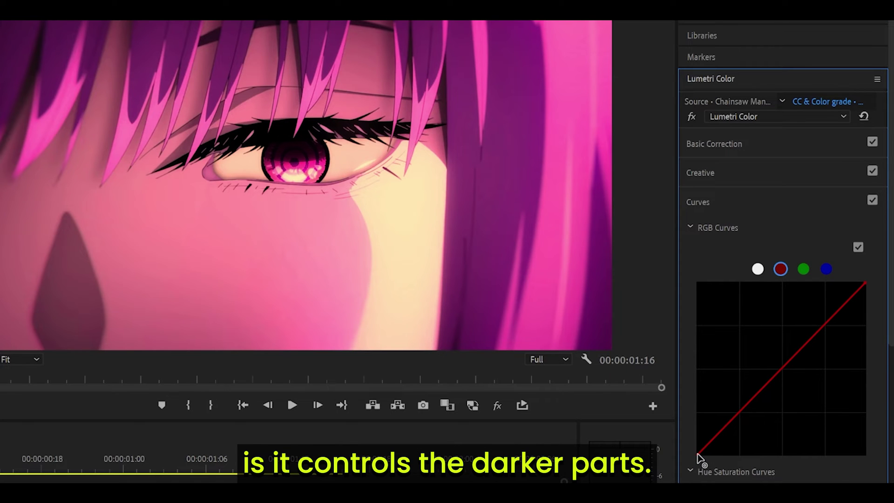
{"action": "left_click_drag", "start_coordinate": [699, 459], "coordinate": [695, 303]}
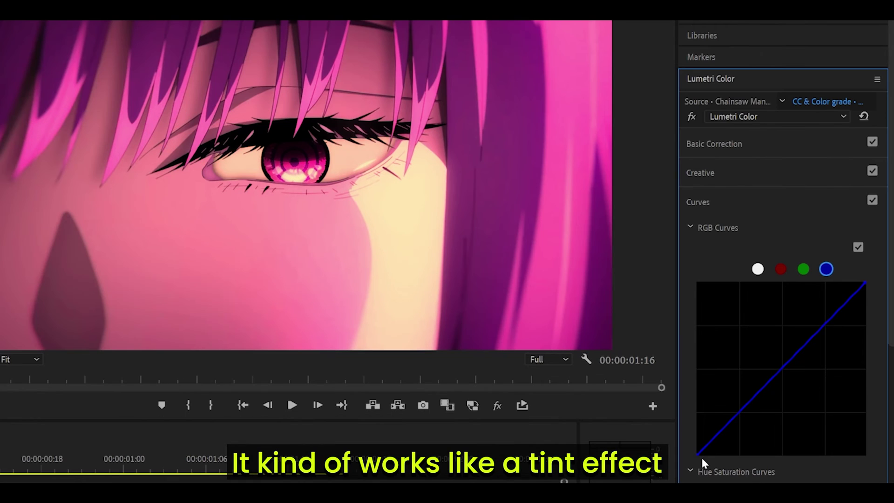
{"action": "left_click_drag", "start_coordinate": [699, 456], "coordinate": [623, 357]}
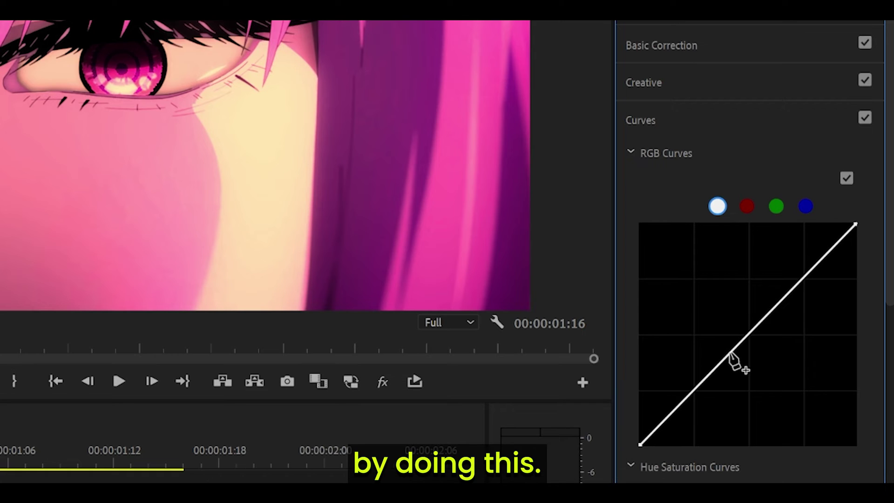
Shape the white RGB curve into a slight S with one lowered and one raised midpoint, and turn the RGB curves off for comparison.
{"action": "left_click", "coordinate": [729, 358]}
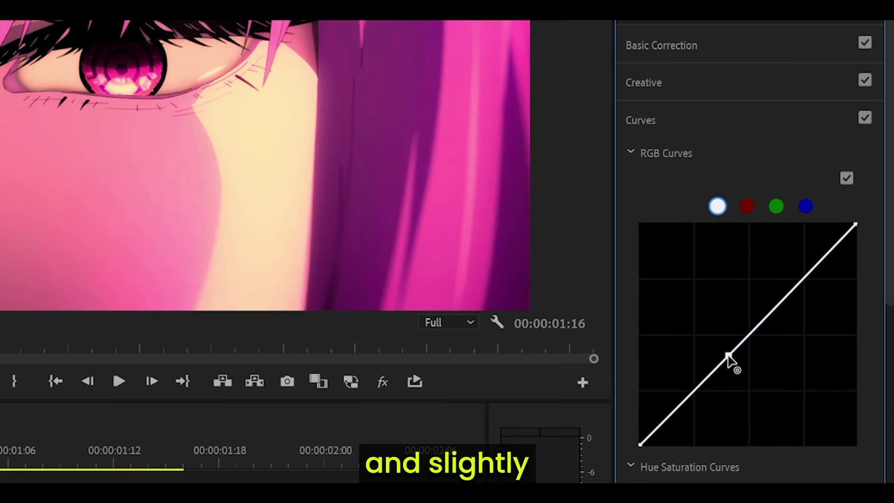
{"action": "left_click_drag", "start_coordinate": [730, 358], "coordinate": [733, 361]}
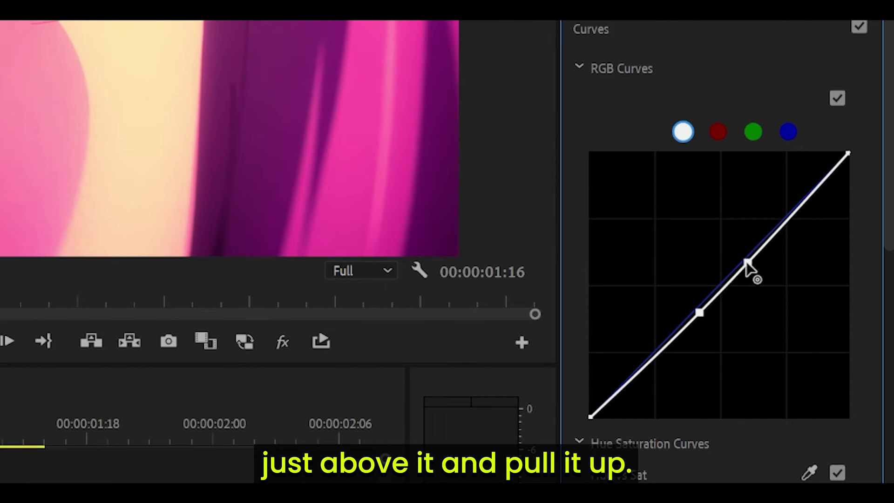
{"action": "left_click_drag", "start_coordinate": [744, 259], "coordinate": [738, 256]}
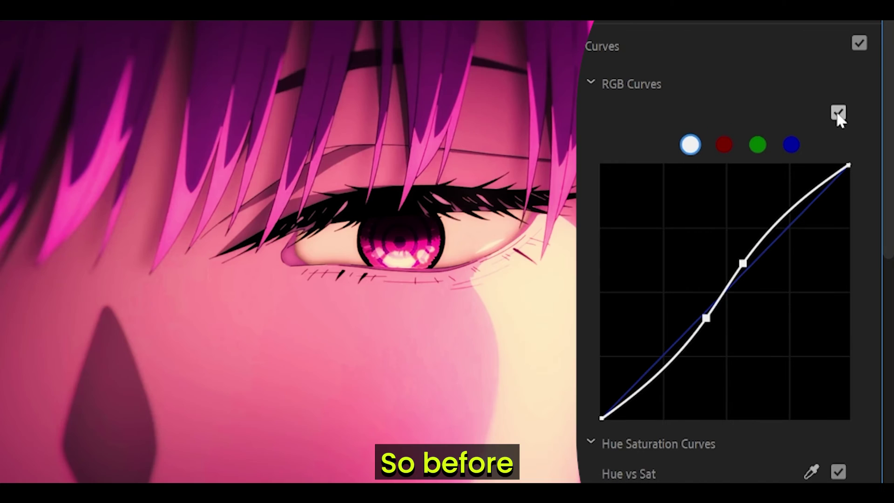
{"action": "left_click", "coordinate": [838, 114]}
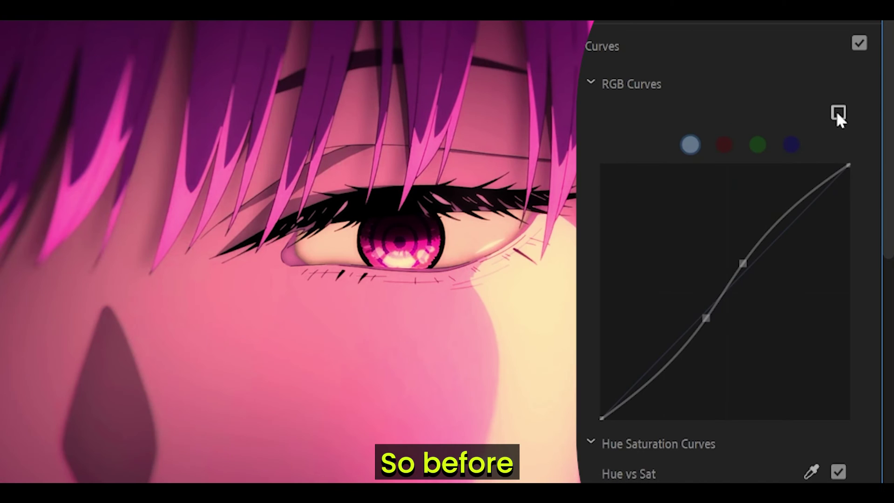
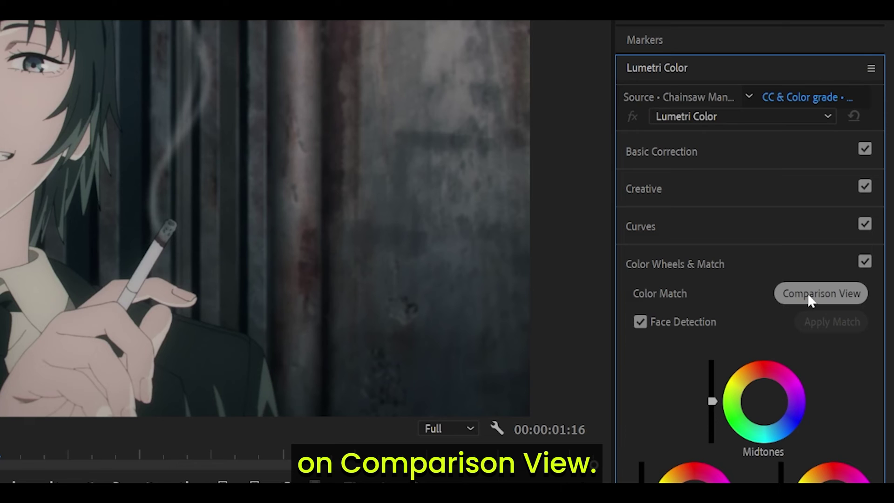
Color-match the eyepatch character's clip to the graded first clip using Comparison View with Face Detection, and close the comparison.
{"action": "left_click", "coordinate": [806, 297]}
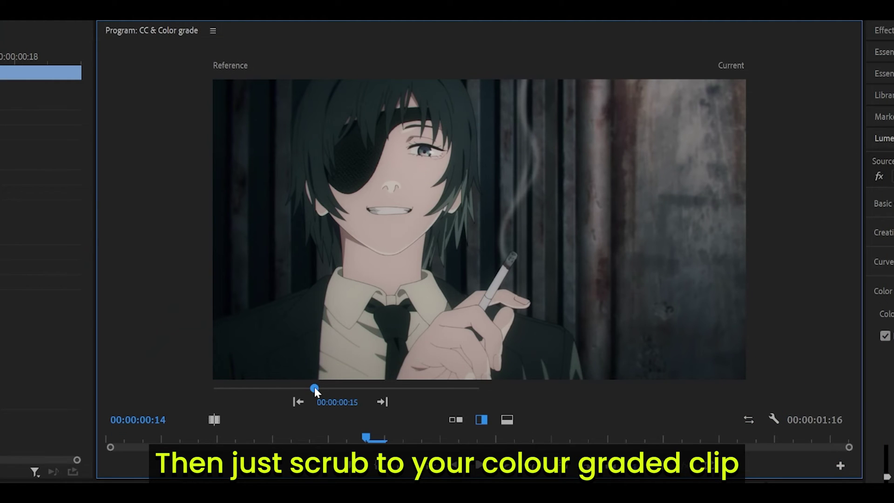
{"action": "left_click_drag", "start_coordinate": [312, 387], "coordinate": [238, 387]}
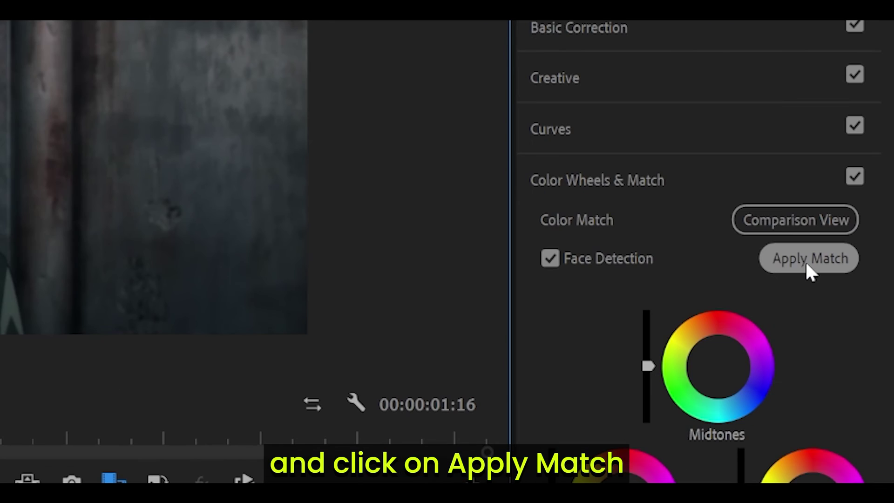
{"action": "left_click", "coordinate": [807, 263]}
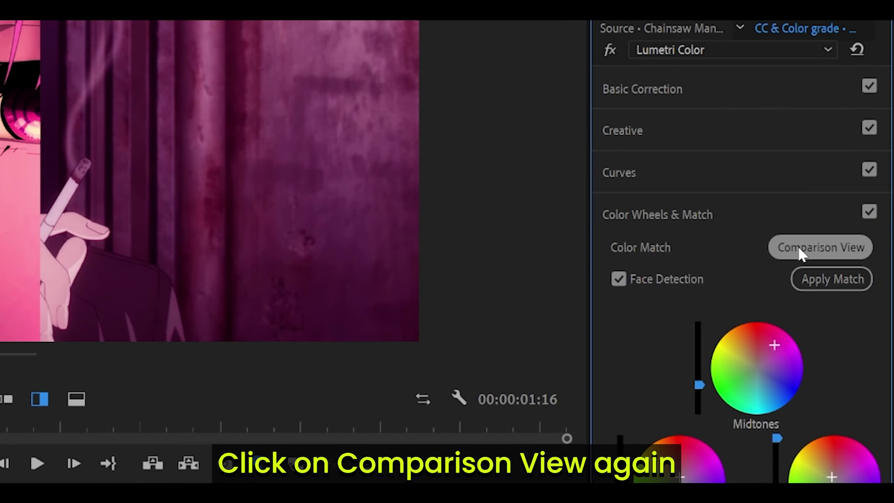
{"action": "left_click", "coordinate": [799, 253]}
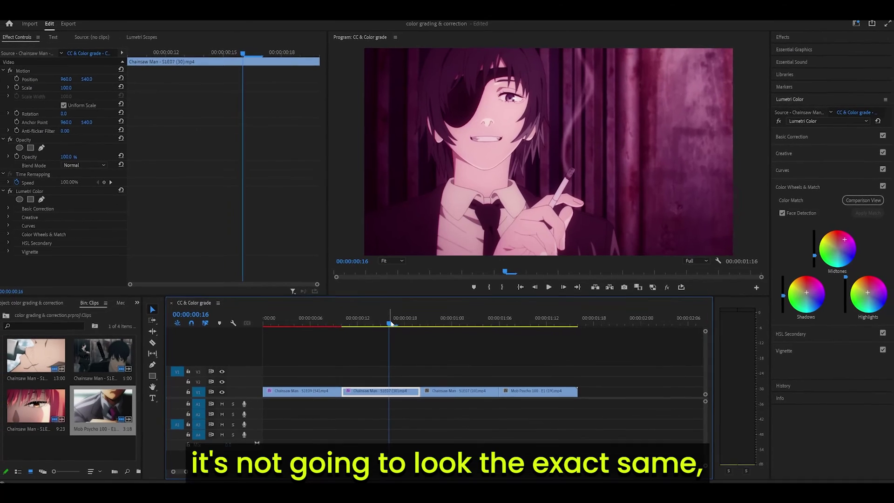
Move the playhead past the remaining Chainsaw Man clips to the Mob Psycho 100 clip at 00:00:01:06.
{"action": "left_click", "coordinate": [391, 323]}
{"action": "left_click", "coordinate": [800, 169]}
{"action": "left_click", "coordinate": [820, 174]}
{"action": "left_click", "coordinate": [818, 171]}
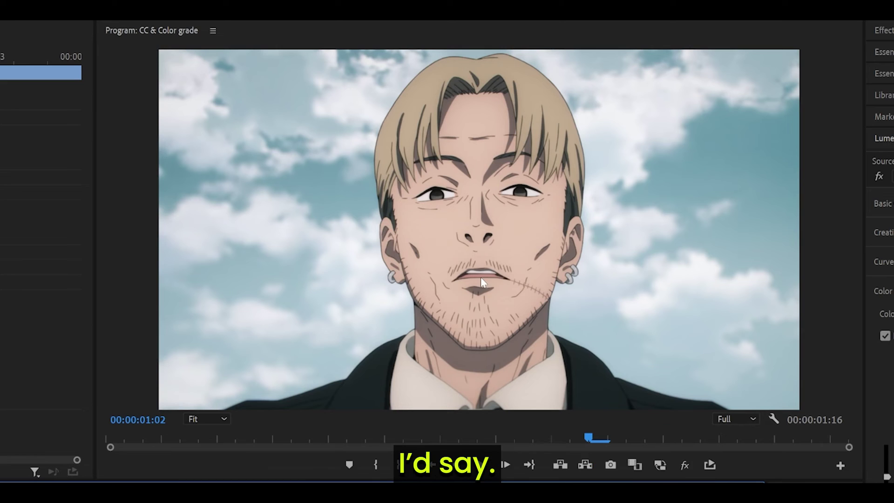
{"action": "left_click", "coordinate": [398, 323]}
{"action": "left_click_drag", "start_coordinate": [398, 324], "coordinate": [420, 329]}
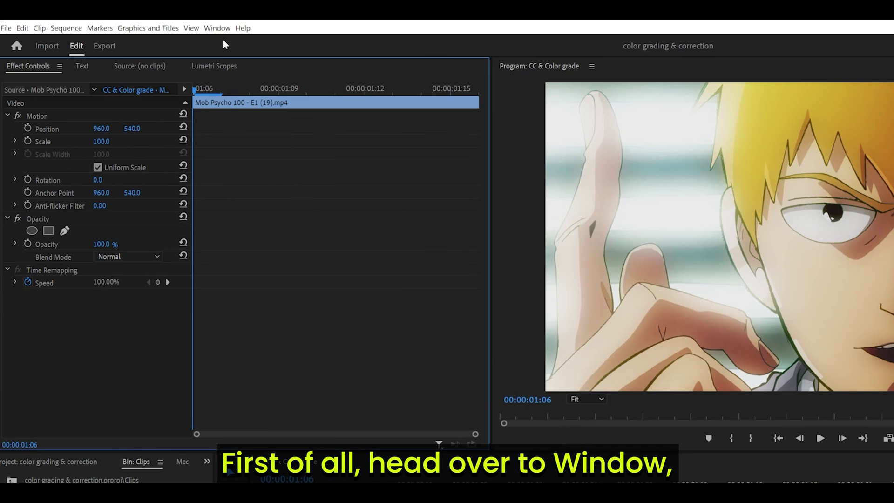
Show the Lumetri Scopes and bring up the waveform type choices for the scopes.
{"action": "left_click", "coordinate": [218, 28]}
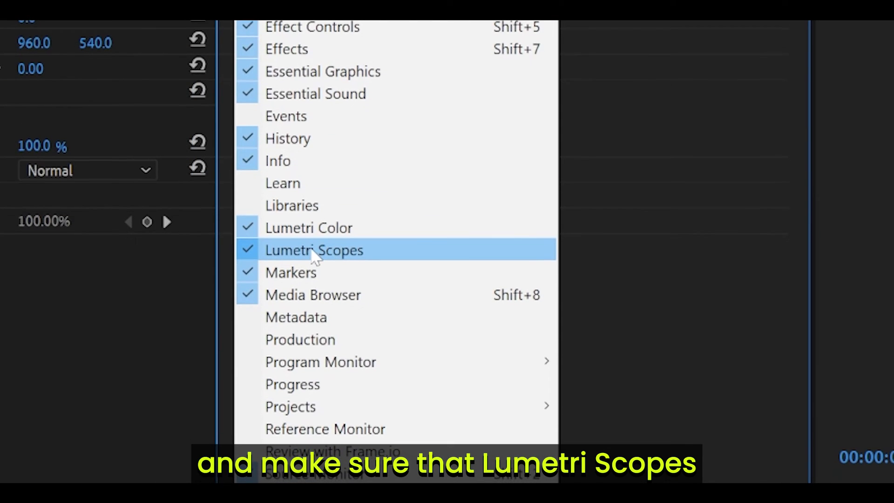
{"action": "left_click", "coordinate": [342, 249]}
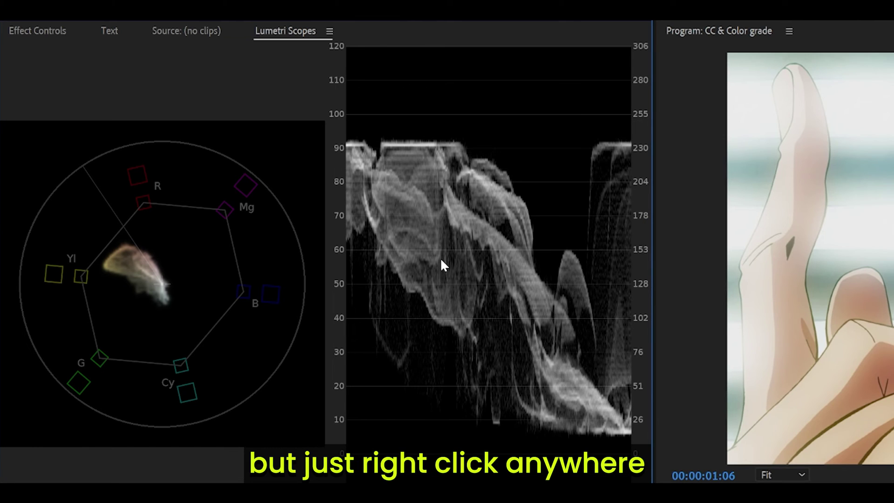
{"action": "right_click", "coordinate": [443, 265]}
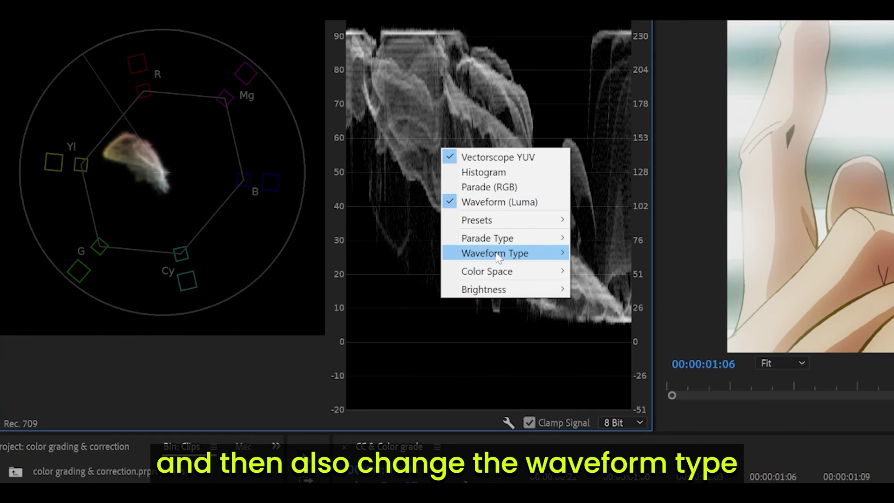
{"action": "mouse_move", "coordinate": [499, 259]}
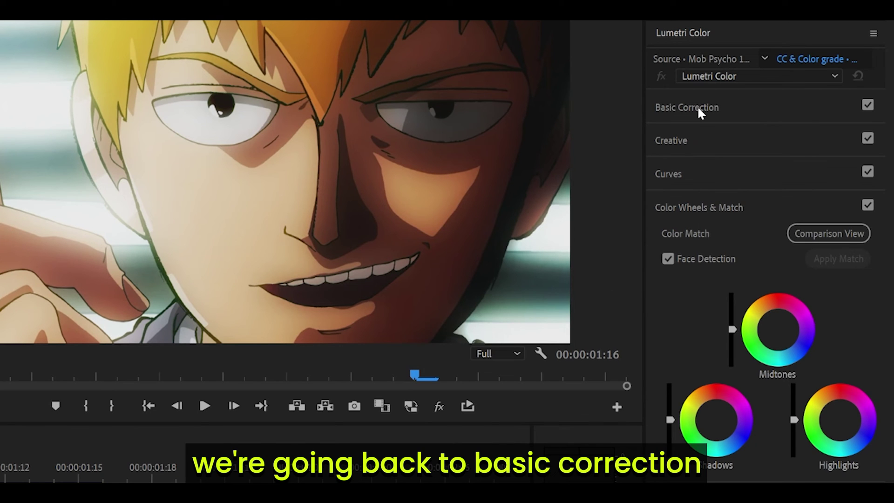
Expand the Basic Correction settings for the Mob Psycho 100 clip.
{"action": "left_click", "coordinate": [697, 106]}
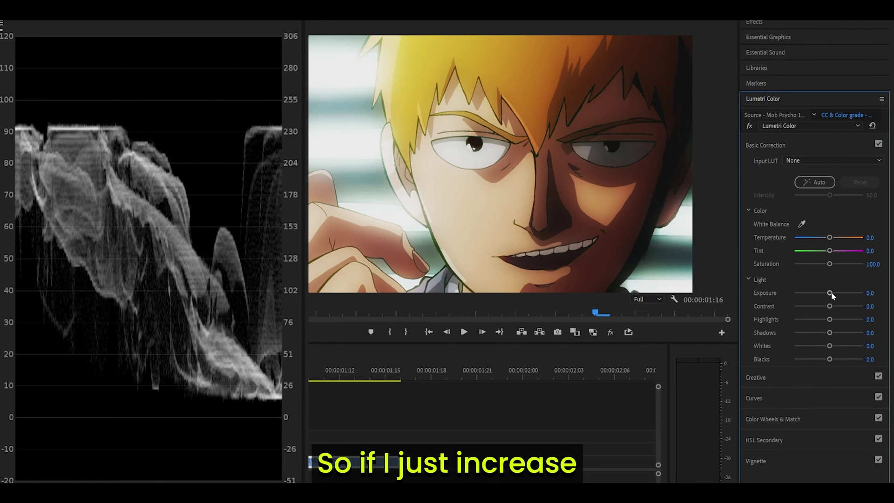
Try an exposure of 0.8 and highlights of 57.4 on the clip, undoing each change.
{"action": "left_click_drag", "start_coordinate": [830, 293], "coordinate": [834, 293]}
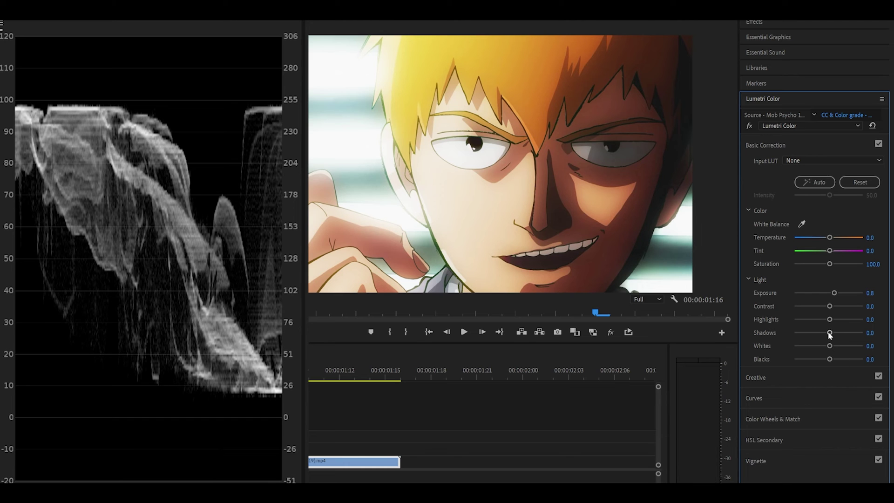
{"action": "key", "text": "ctrl+z"}
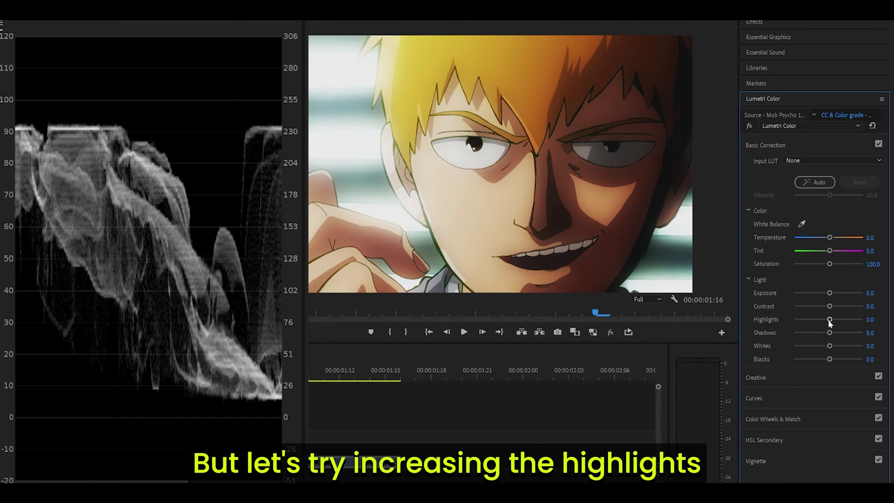
{"action": "left_click_drag", "start_coordinate": [830, 320], "coordinate": [849, 320]}
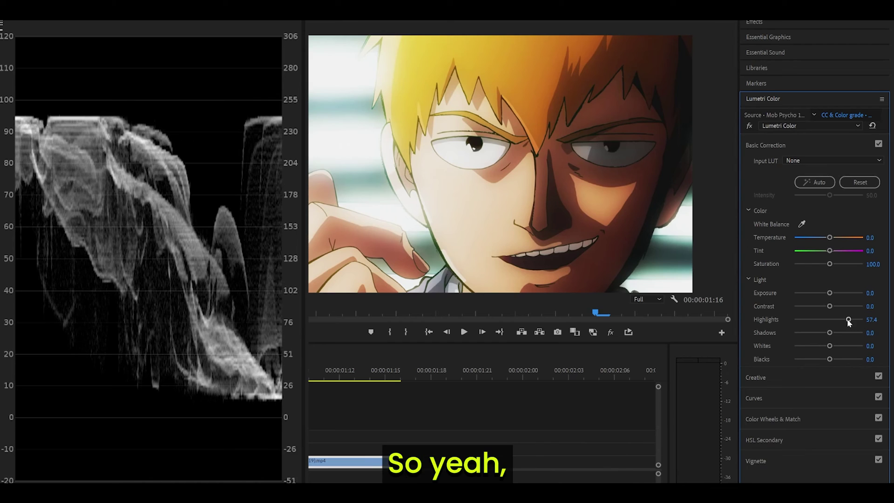
{"action": "key", "text": "ctrl+z"}
Set the Mob Psycho 100 clip's exposure to 1.0 and try out a higher contrast.
{"action": "left_click", "coordinate": [871, 293]}
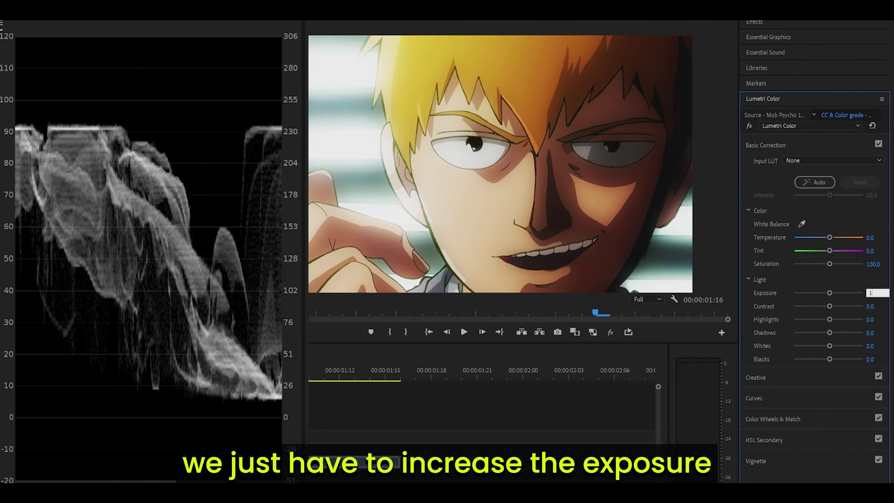
{"action": "type", "text": "1"}
{"action": "key", "text": "Return"}
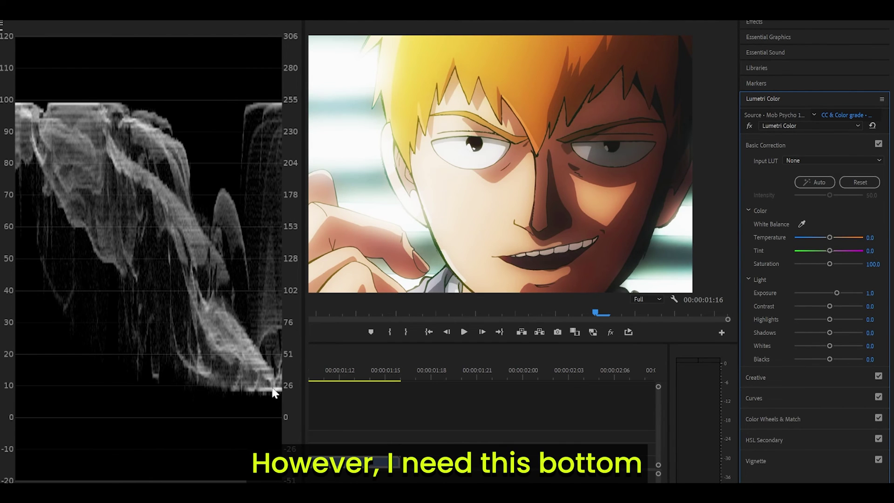
{"action": "left_click_drag", "start_coordinate": [830, 306], "coordinate": [860, 307]}
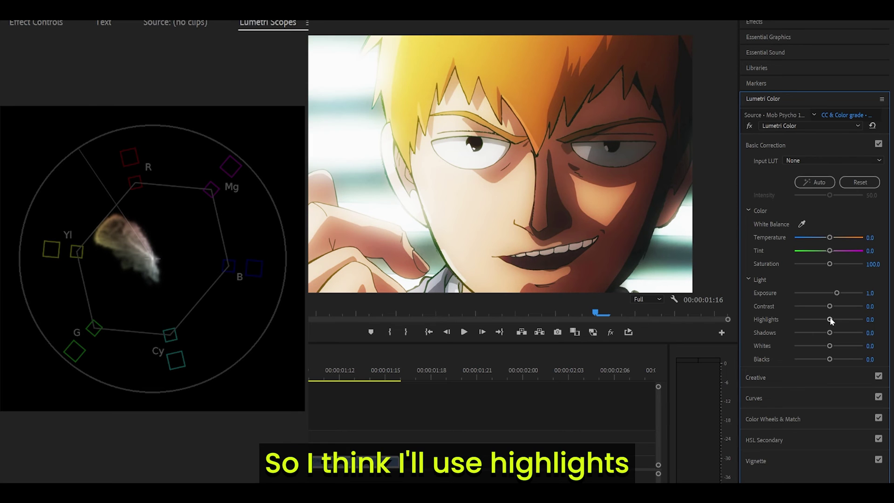
Set the Mob Psycho 100 clip's highlights to -100 and shadows to -52.9, and try out slightly raised whites.
{"action": "left_click_drag", "start_coordinate": [831, 319], "coordinate": [775, 318]}
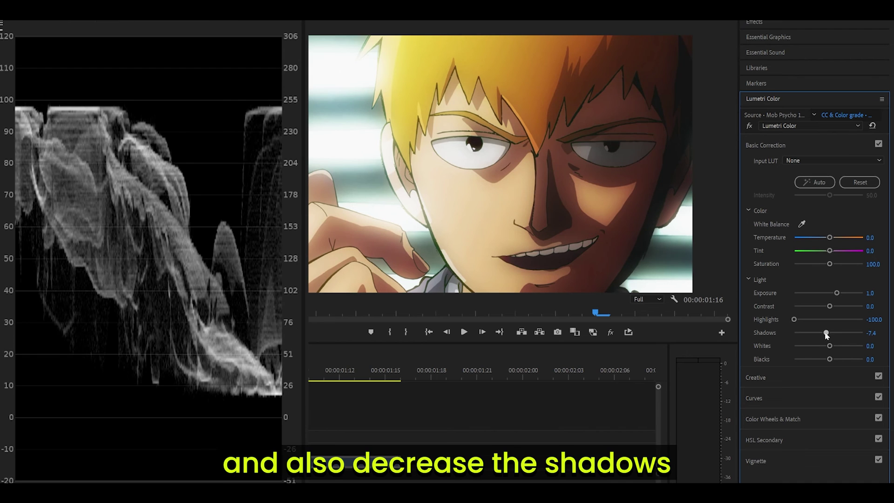
{"action": "left_click_drag", "start_coordinate": [830, 334], "coordinate": [802, 342]}
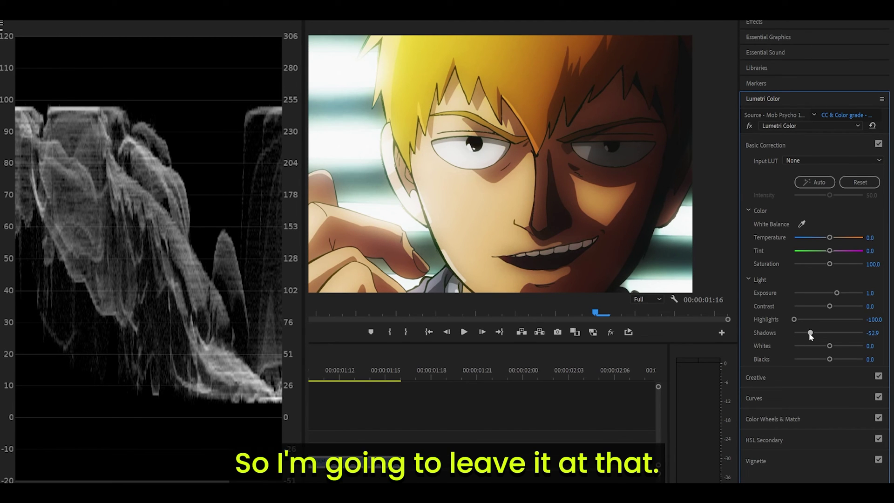
{"action": "left_click_drag", "start_coordinate": [830, 347], "coordinate": [830, 347]}
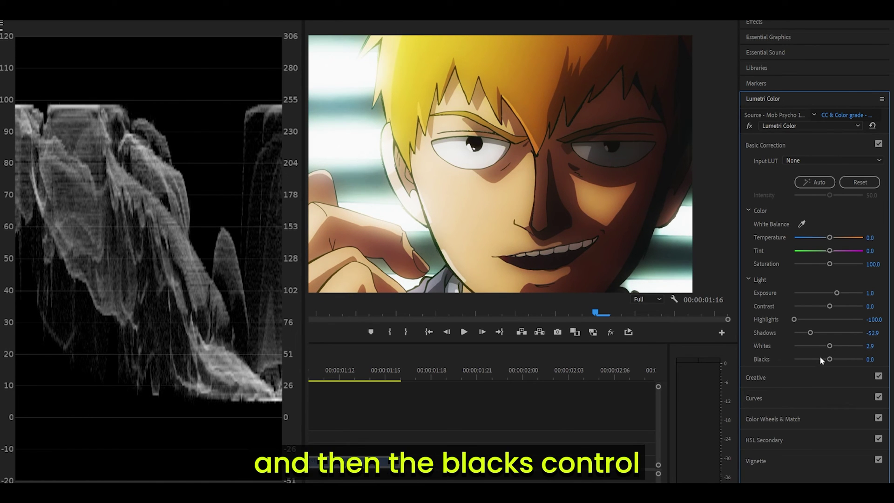
Set the clip's blacks to -5.8 and raise its shadows to 51.5.
{"action": "left_click_drag", "start_coordinate": [832, 361], "coordinate": [827, 363]}
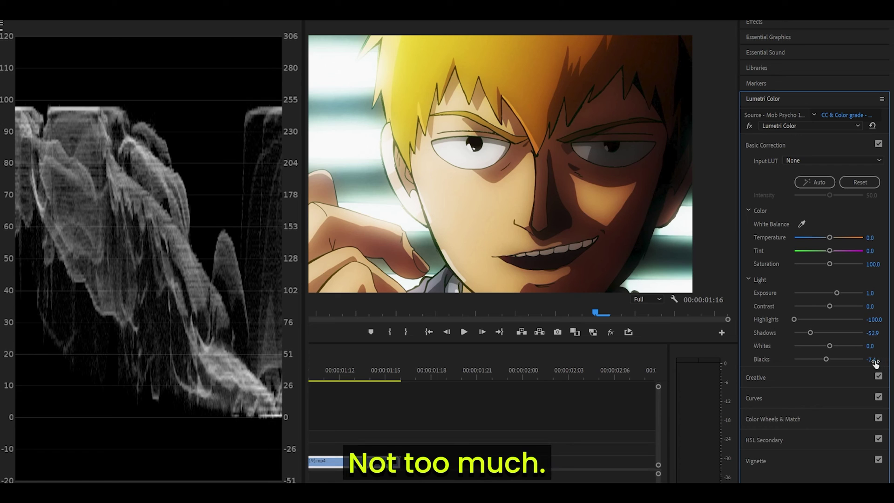
{"action": "left_click", "coordinate": [875, 359]}
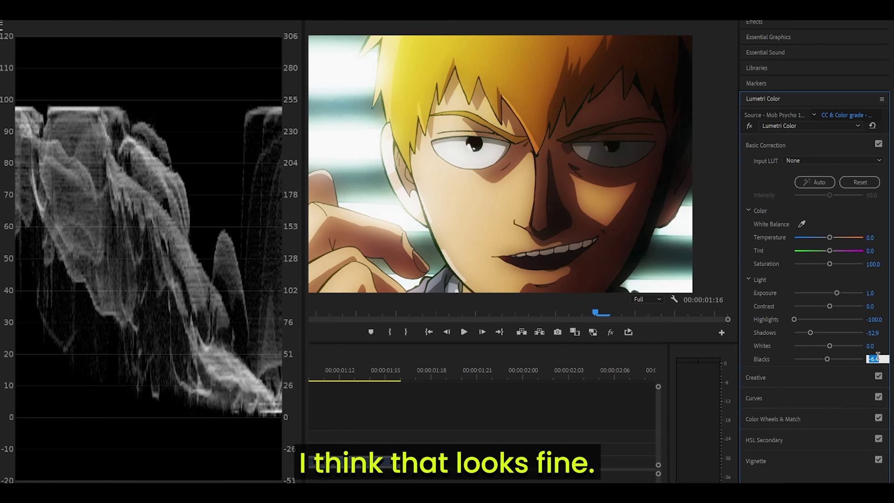
{"action": "key", "text": "Up"}
{"action": "key", "text": "Return"}
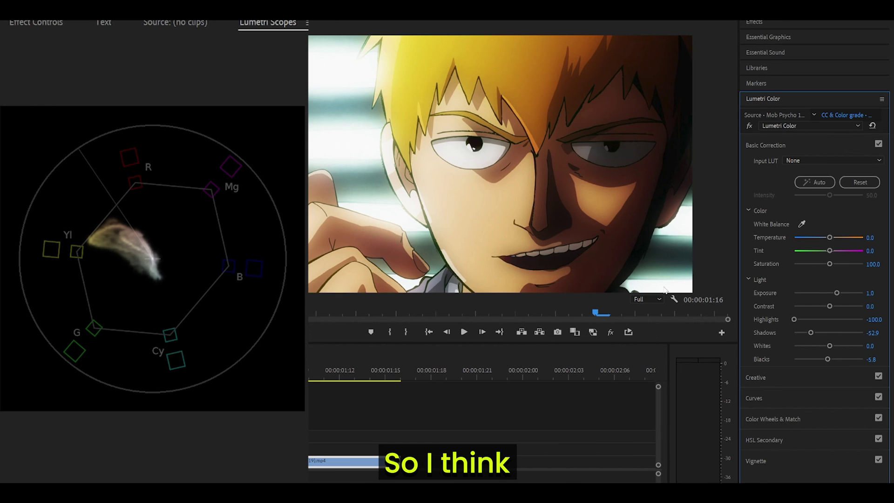
{"action": "left_click_drag", "start_coordinate": [806, 330], "coordinate": [861, 336]}
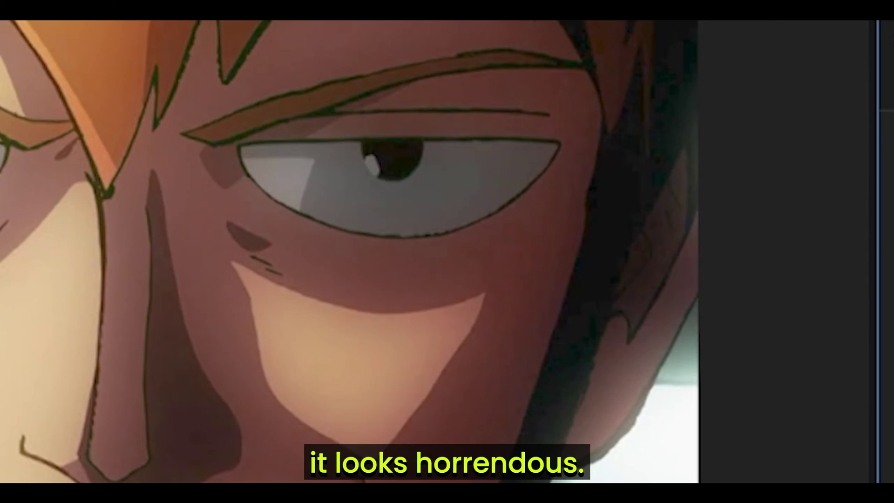
{"action": "left_click_drag", "start_coordinate": [816, 410], "coordinate": [815, 406]}
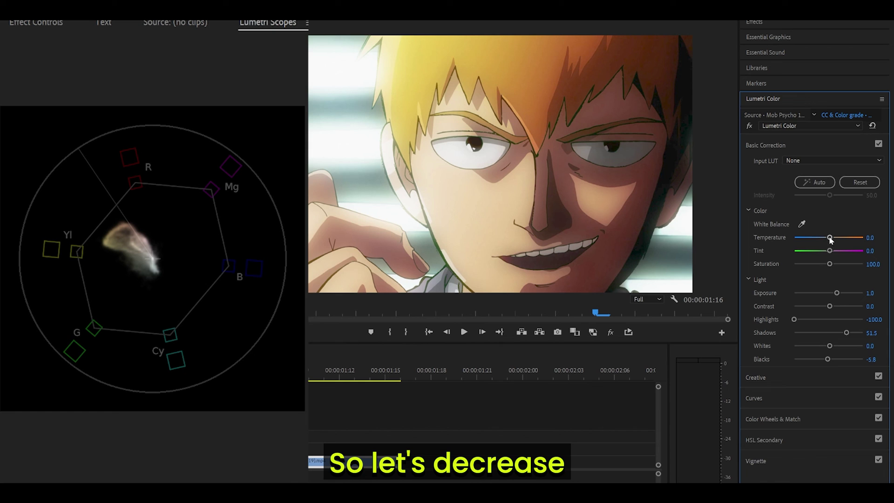
Cool the clip's temperature to -27.9, reduce saturation to 85 and set shadows to 38.2.
{"action": "mouse_move", "coordinate": [830, 239]}
{"action": "left_mouse_down"}
{"action": "mouse_move", "coordinate": [809, 239]}
{"action": "mouse_move", "coordinate": [821, 239]}
{"action": "mouse_move", "coordinate": [828, 264]}
{"action": "mouse_move", "coordinate": [816, 266]}
{"action": "left_mouse_up"}
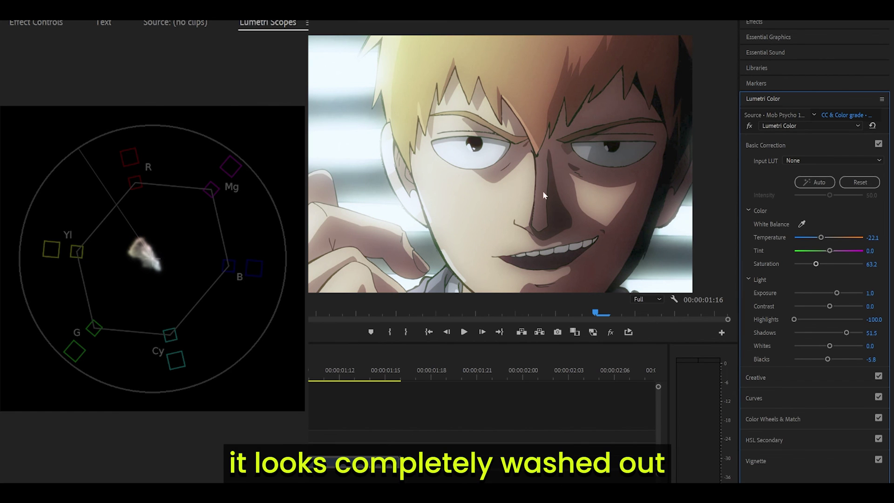
{"action": "left_click", "coordinate": [871, 264]}
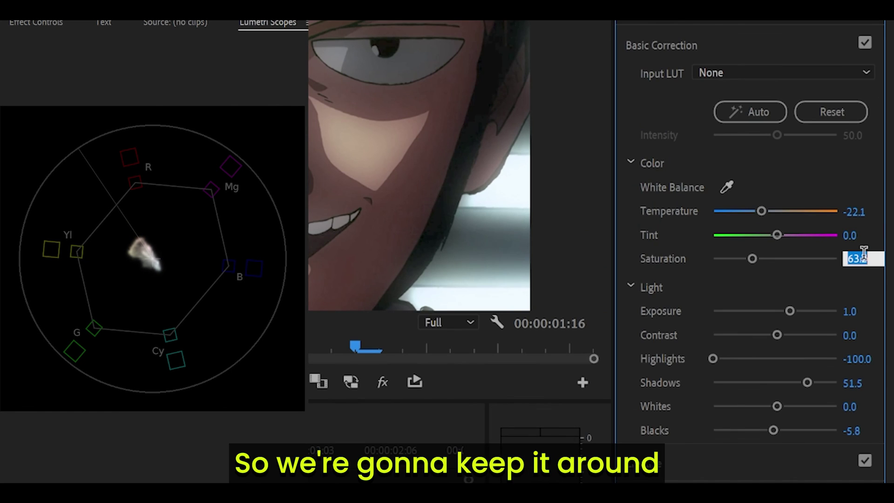
{"action": "type", "text": "75"}
{"action": "key", "text": "Return"}
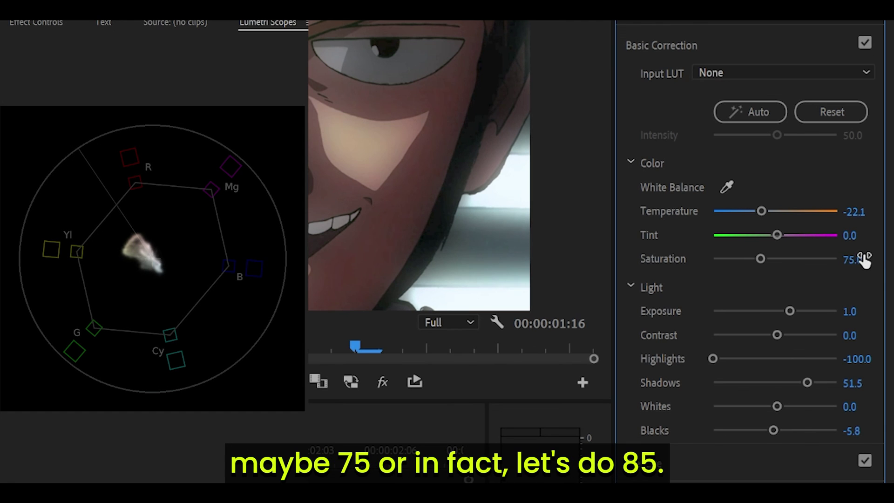
{"action": "left_click", "coordinate": [871, 257]}
{"action": "type", "text": "785"}
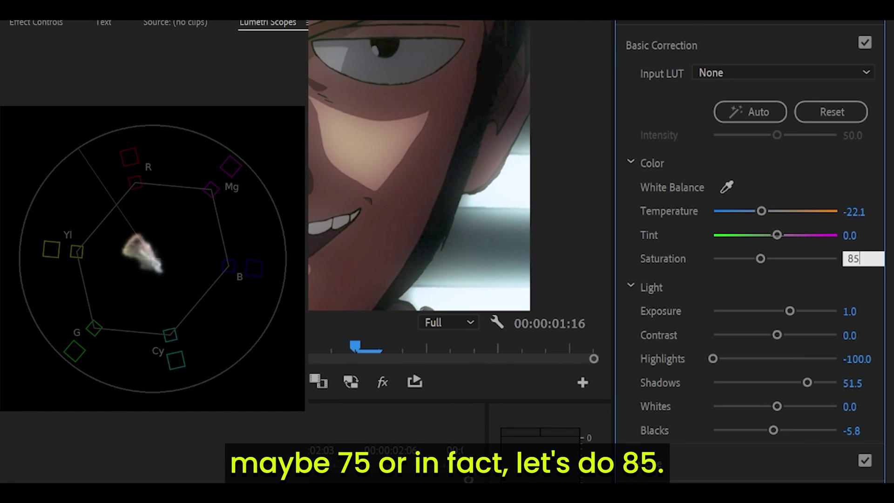
{"action": "key", "text": "Return"}
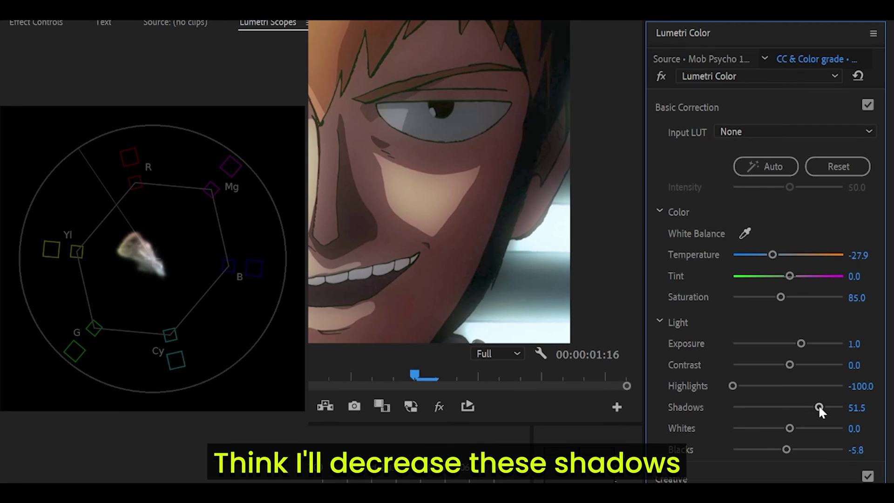
{"action": "left_click_drag", "start_coordinate": [807, 379], "coordinate": [809, 408]}
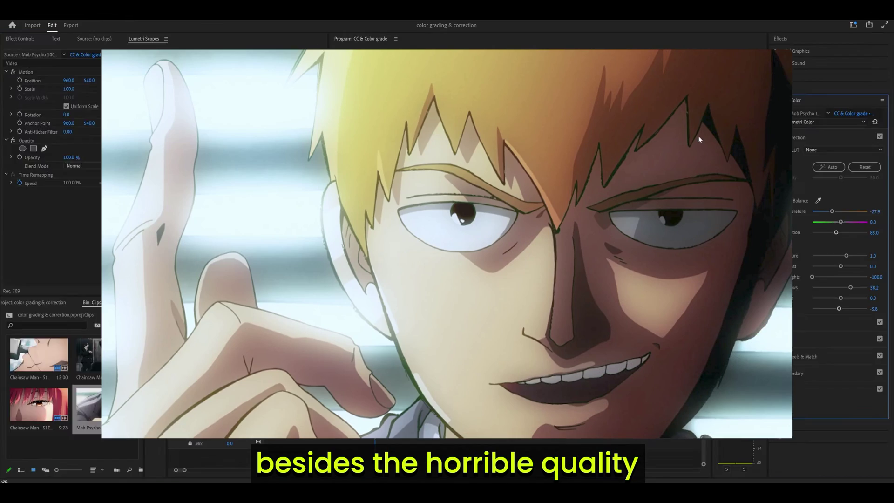
Inspect the graded frame in full-size view and compare it before and after with the effects bypassed.
{"action": "key", "text": "grave"}
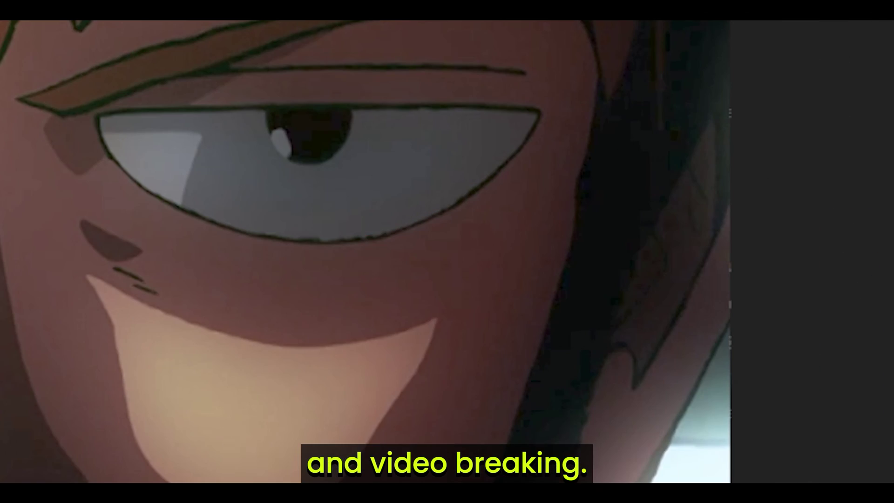
{"action": "key", "text": "grave"}
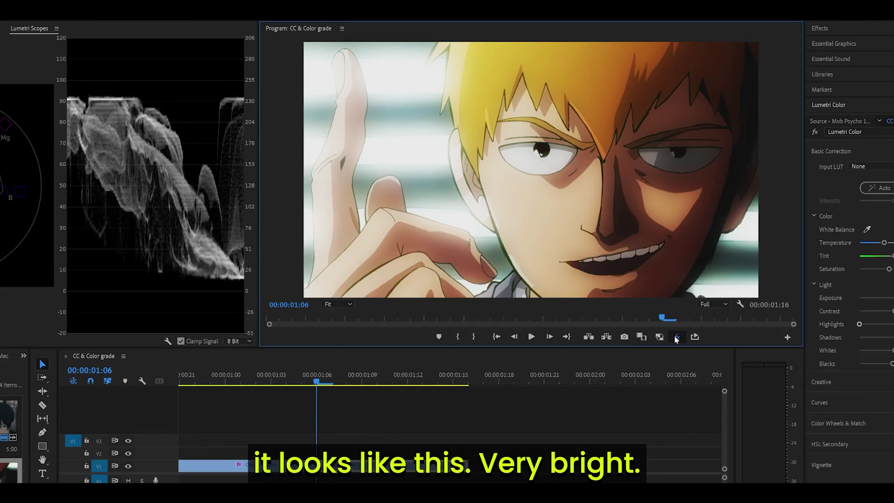
{"action": "left_click", "coordinate": [669, 313]}
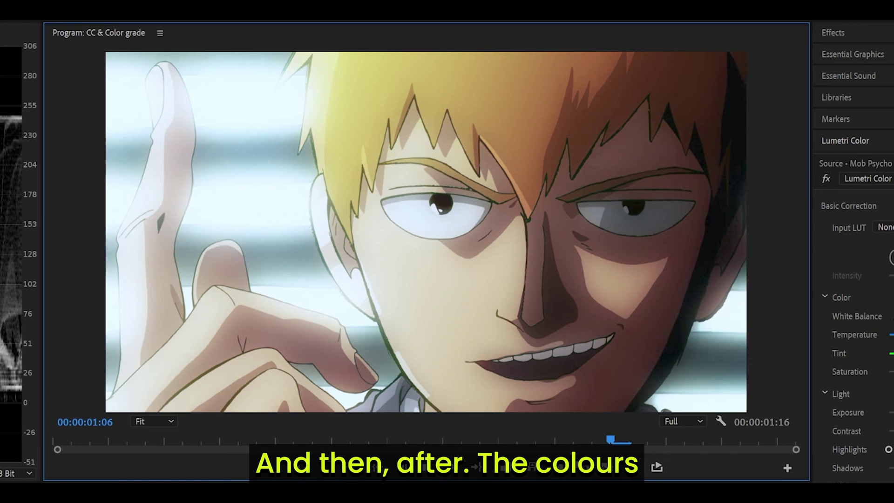
{"action": "left_click", "coordinate": [684, 466]}
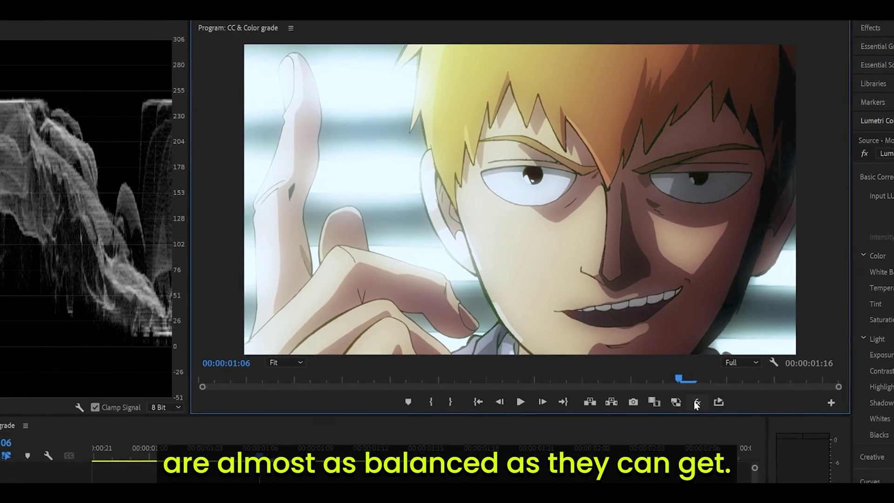